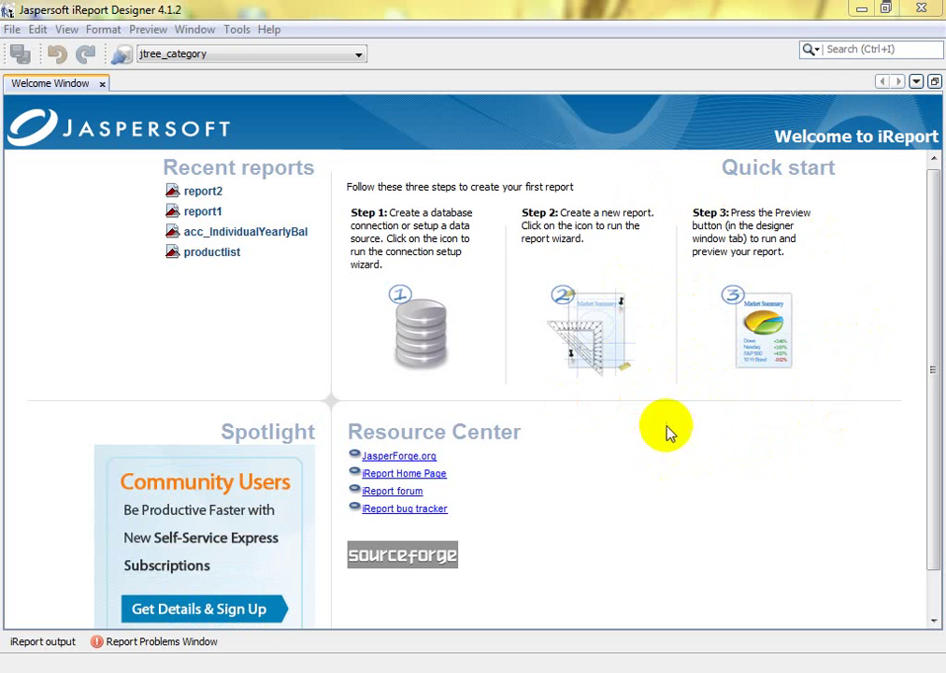
Step: Open the recent report report1 and locate its title image file, cherry.jpg, on the desktop
{"action": "left_click", "coordinate": [206, 212]}
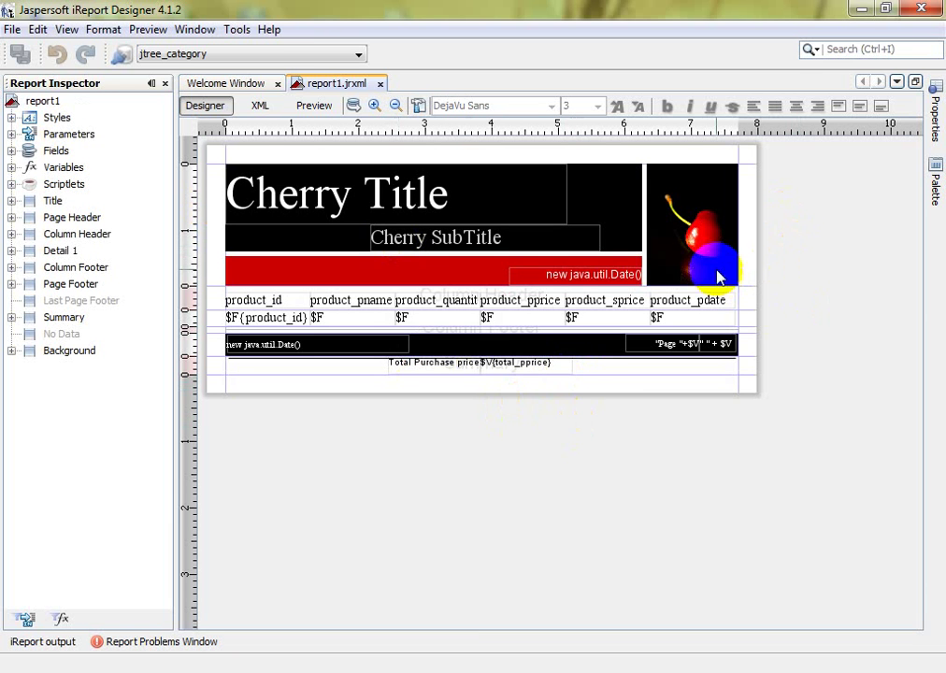
{"action": "left_click", "coordinate": [692, 241]}
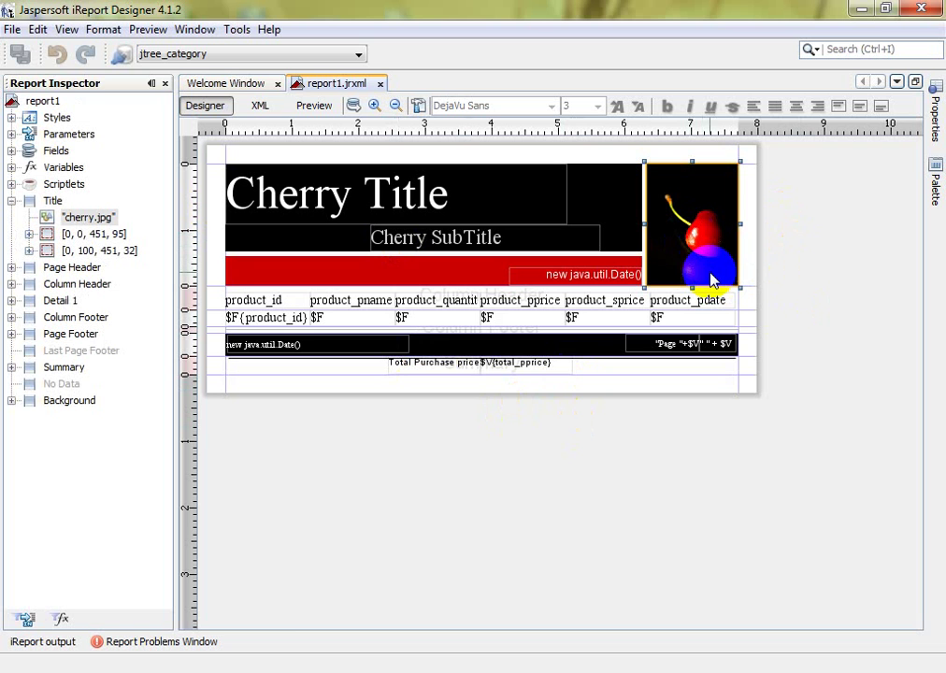
{"action": "left_click", "coordinate": [860, 10]}
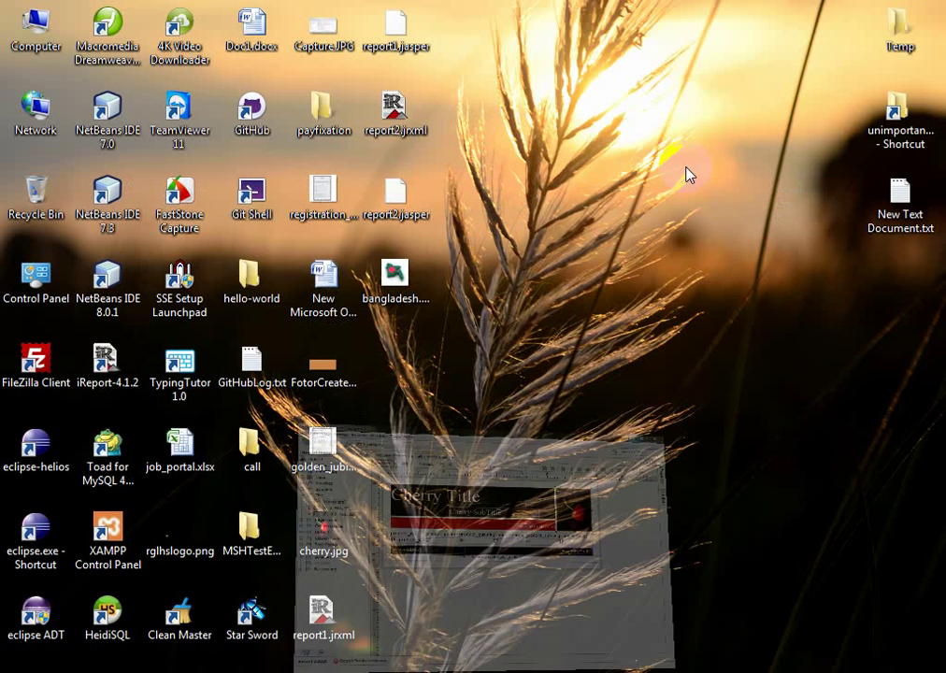
{"action": "left_click", "coordinate": [323, 528]}
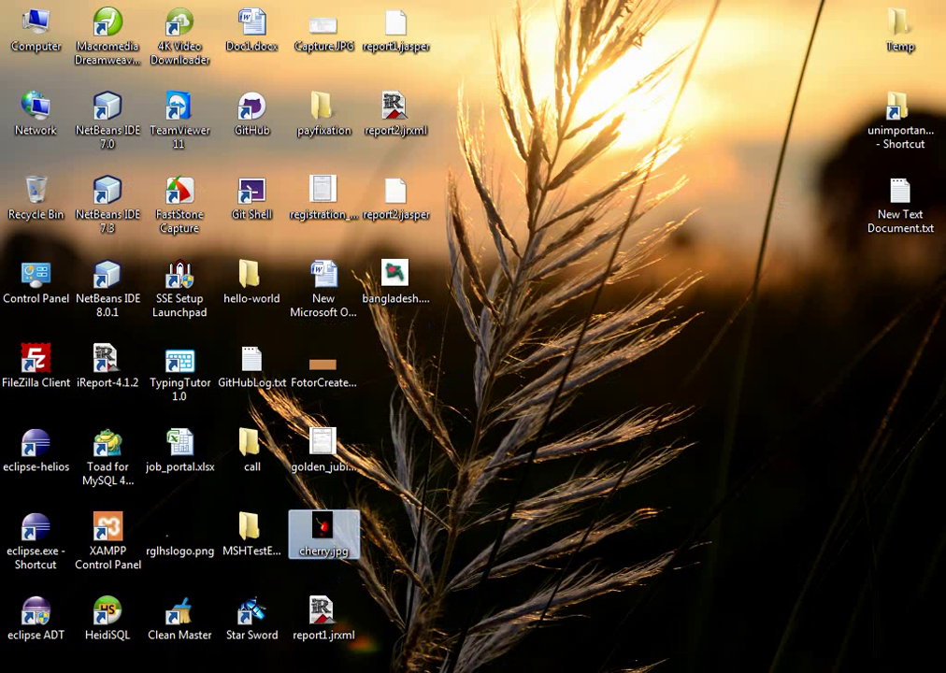
{"action": "left_click", "coordinate": [498, 672]}
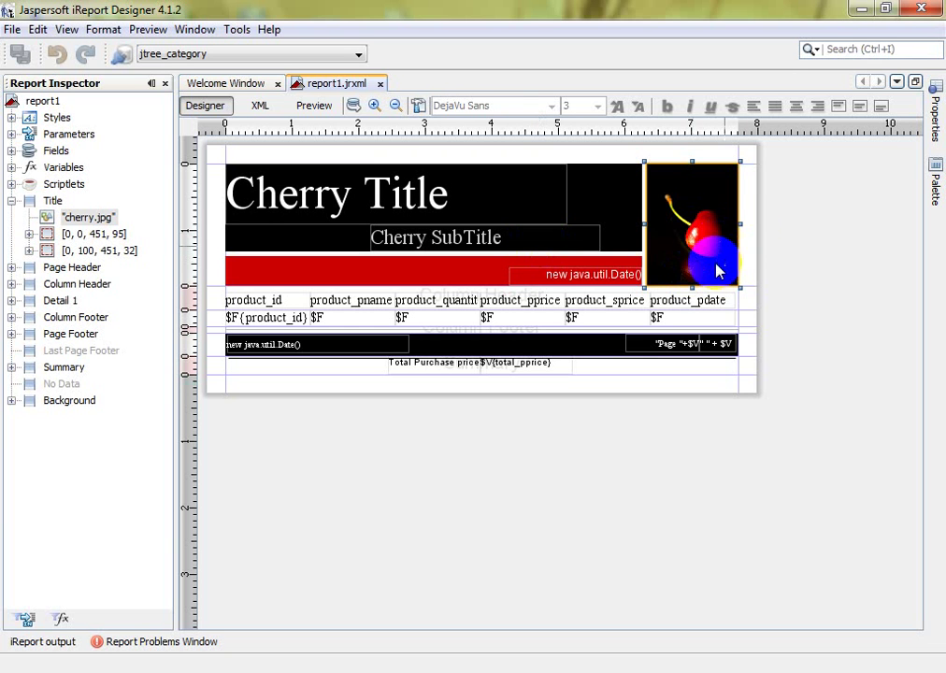
Step: Examine the Image Expression among the properties of the cherry image in the Title band
{"action": "left_click", "coordinate": [706, 238]}
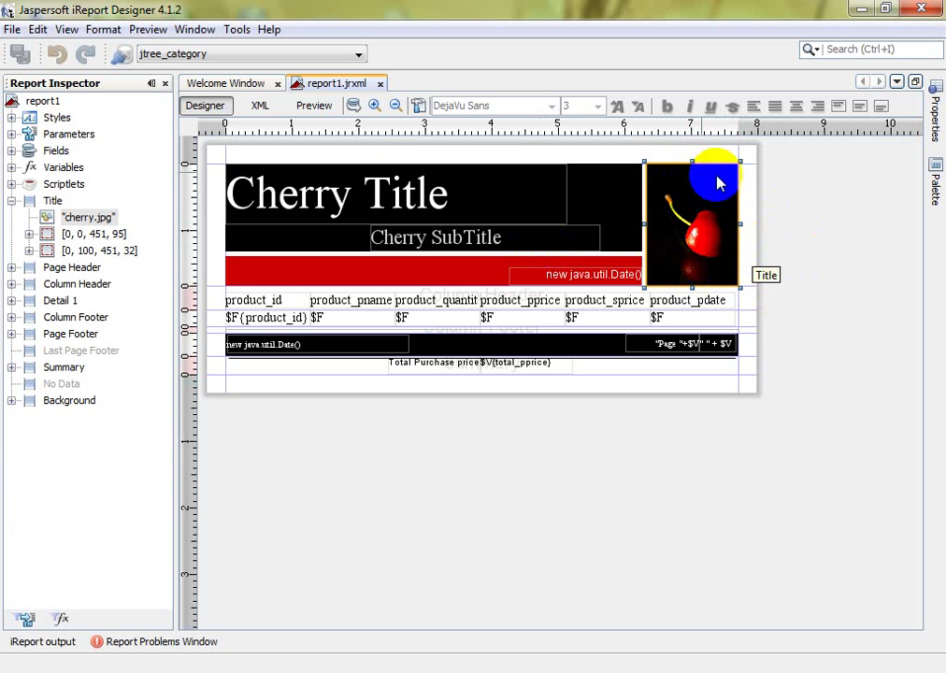
{"action": "left_click", "coordinate": [688, 204]}
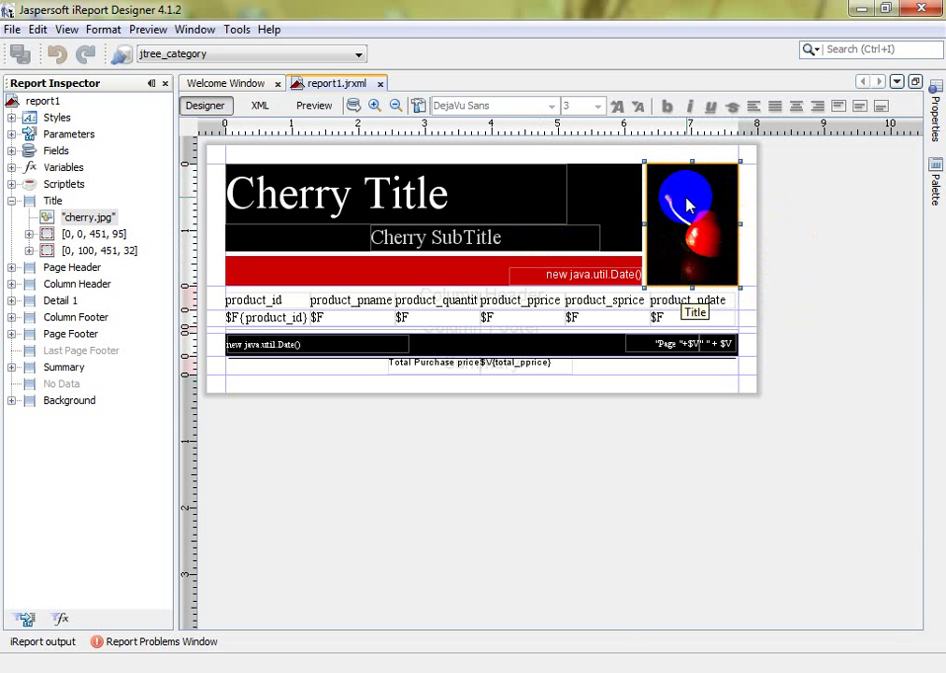
{"action": "left_click", "coordinate": [933, 106]}
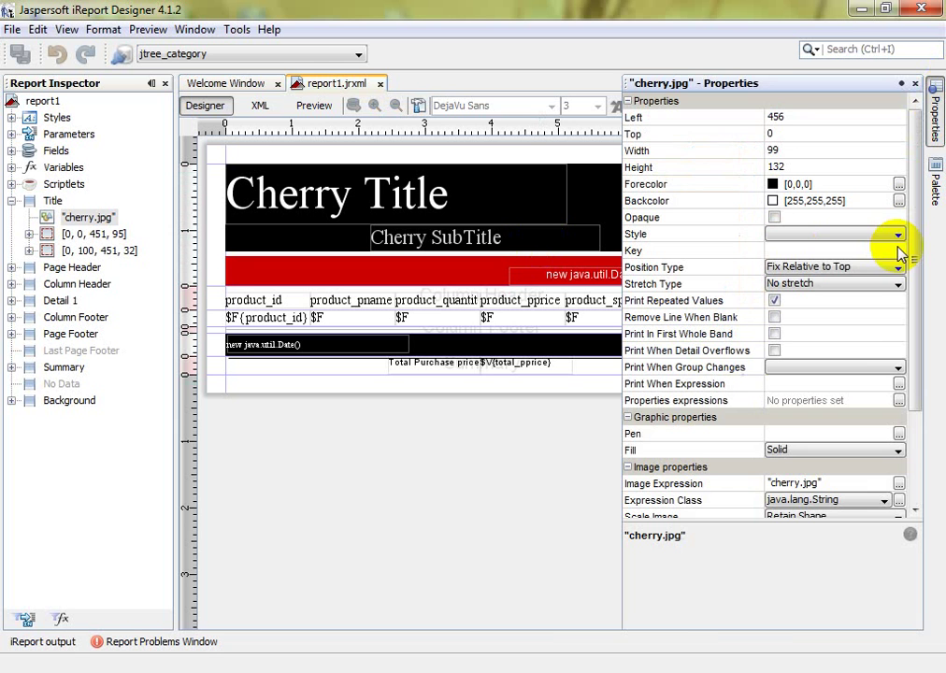
{"action": "left_click_drag", "start_coordinate": [914, 393], "coordinate": [919, 453]}
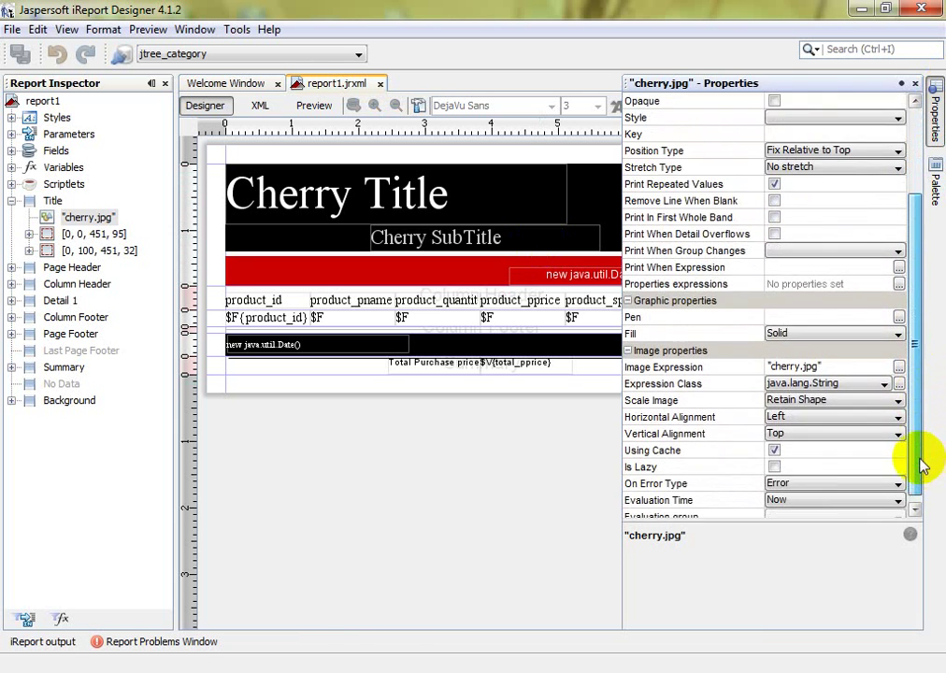
{"action": "left_click", "coordinate": [737, 371]}
{"action": "left_click", "coordinate": [830, 369]}
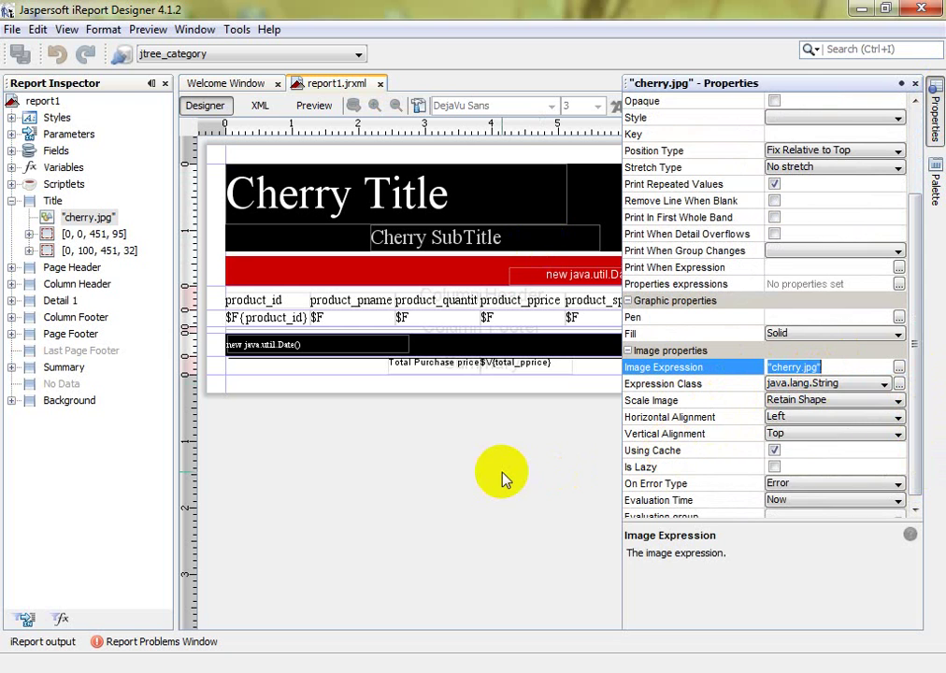
{"action": "left_click", "coordinate": [525, 456]}
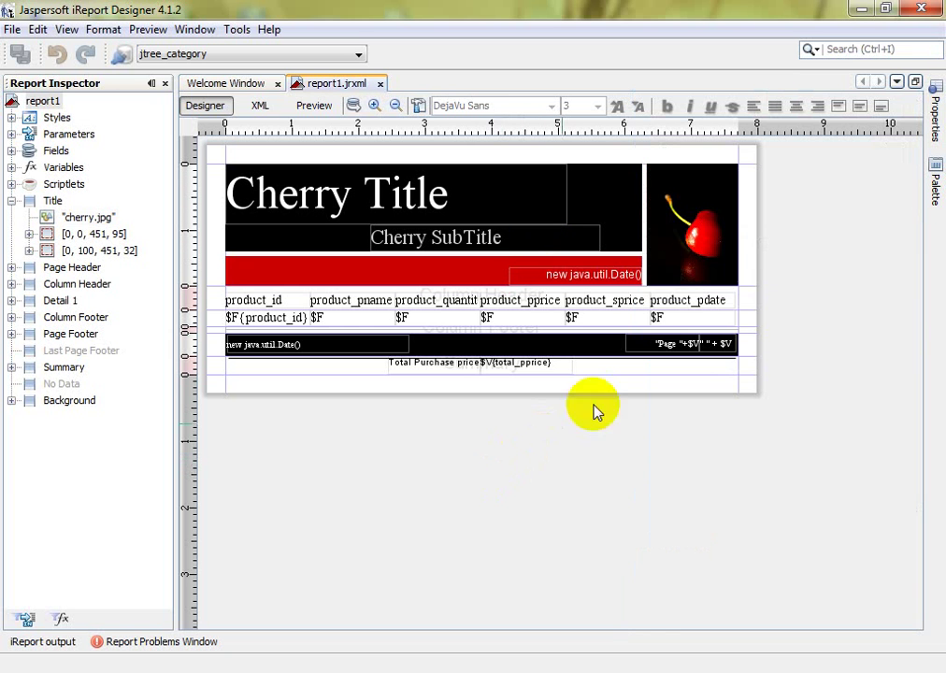
{"action": "left_click", "coordinate": [679, 240]}
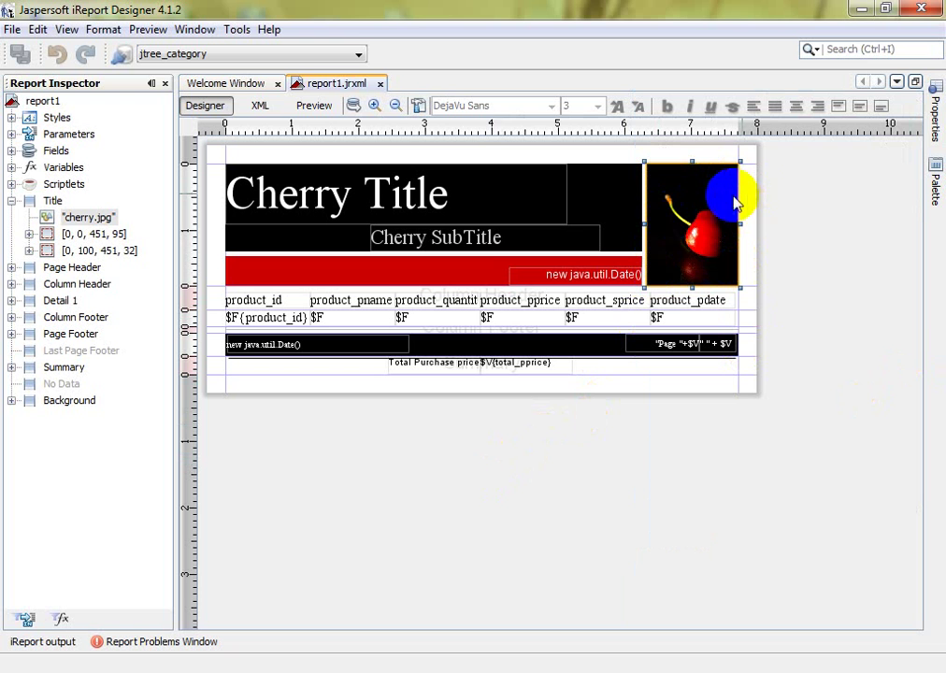
{"action": "left_click", "coordinate": [935, 131]}
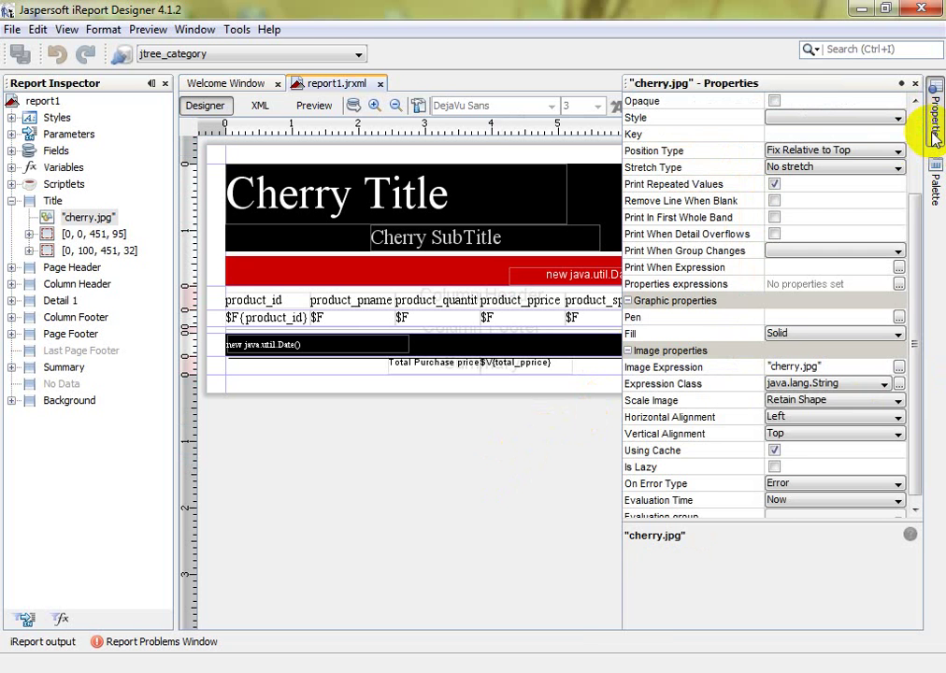
{"action": "left_click", "coordinate": [416, 469]}
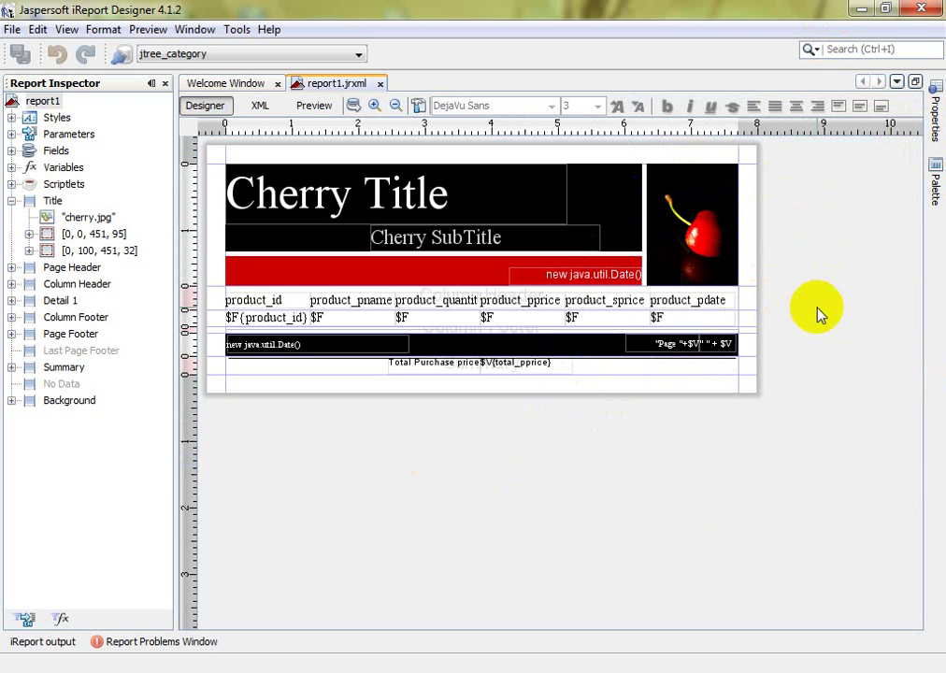
Step: Check where bangladesh.jpg, cherry.jpg and report1.jrxml are stored on the desktop
{"action": "left_click", "coordinate": [858, 11]}
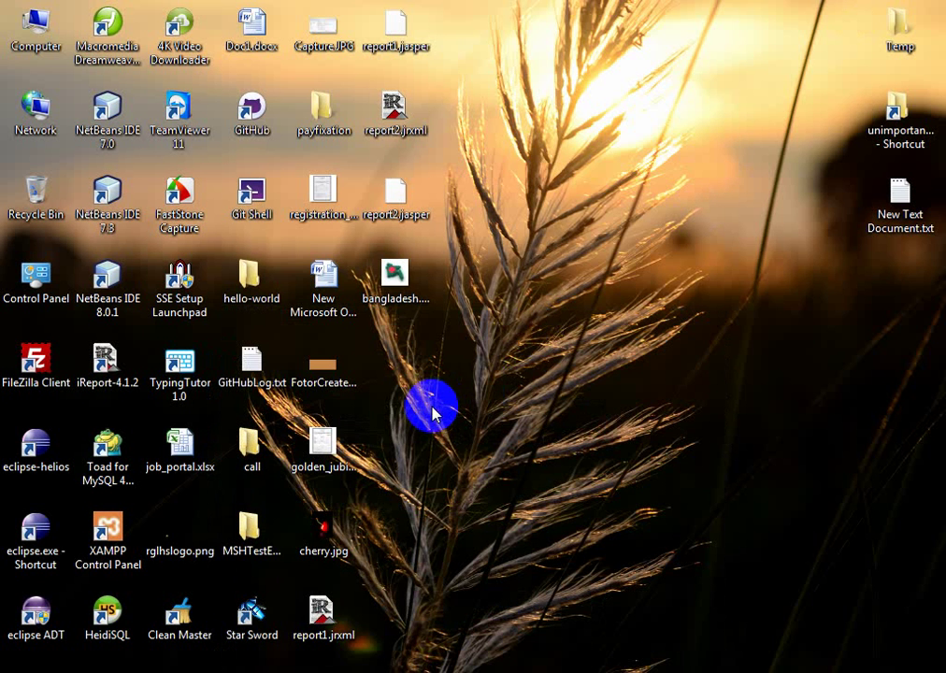
{"action": "left_click", "coordinate": [412, 297]}
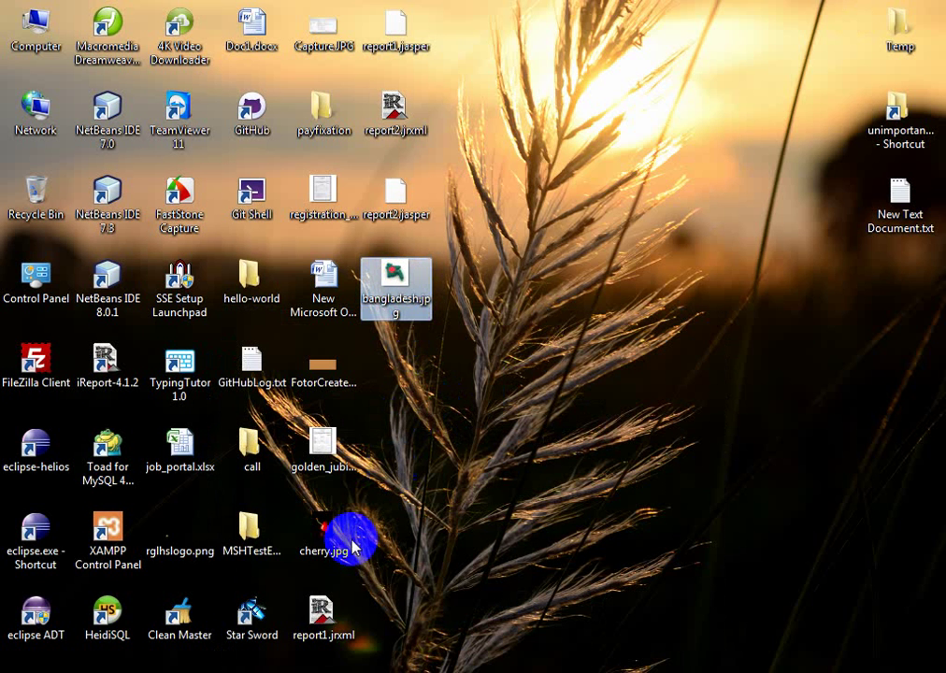
{"action": "left_click", "coordinate": [320, 524]}
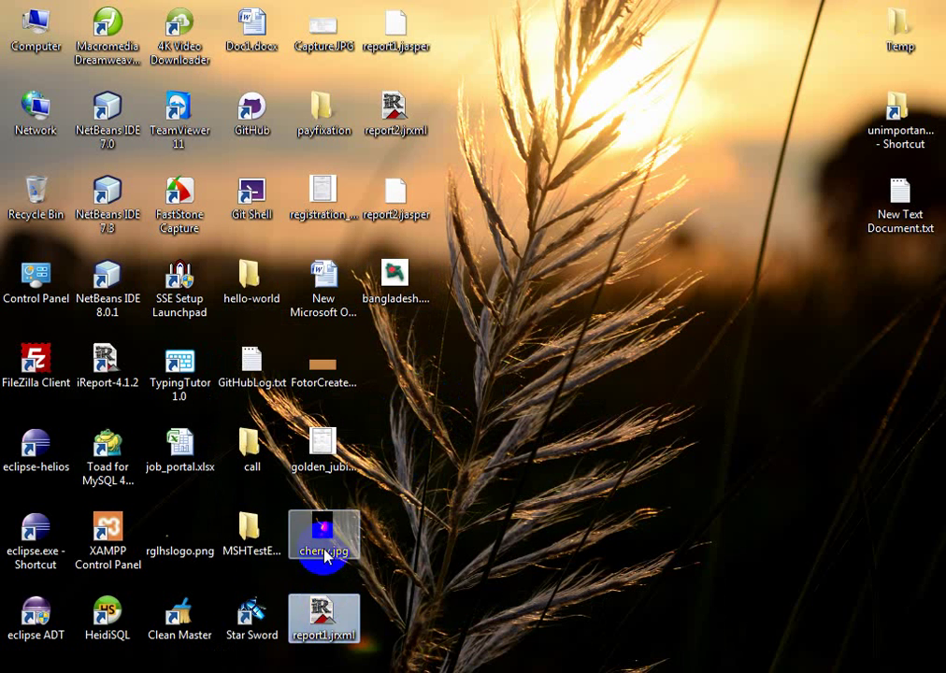
{"action": "left_click", "coordinate": [400, 292]}
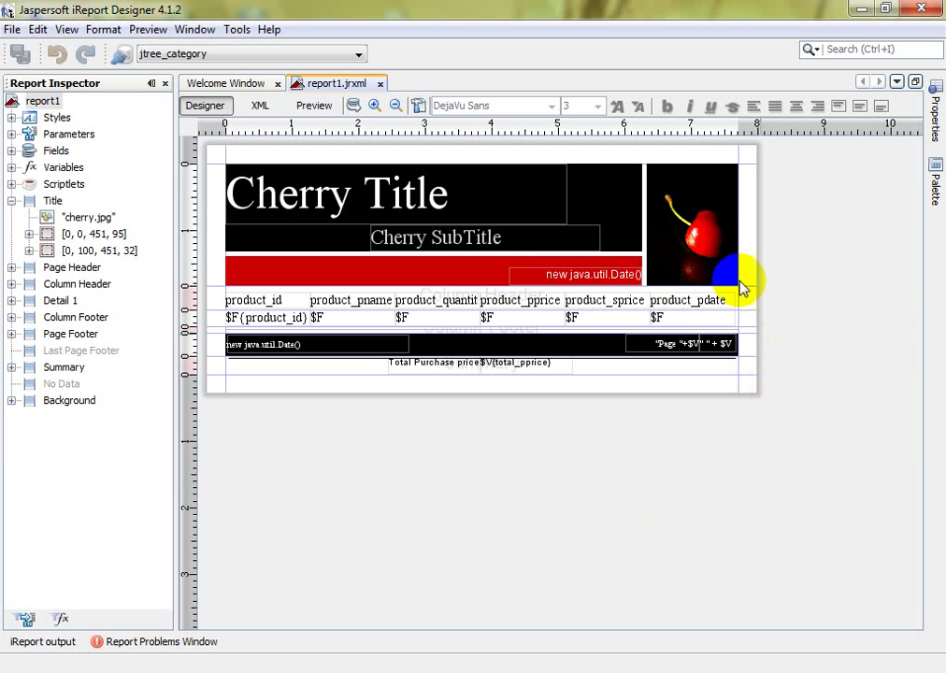
Step: Inspect the file name in the cherry image's Image Expression editor, then close the editor
{"action": "left_click", "coordinate": [724, 268]}
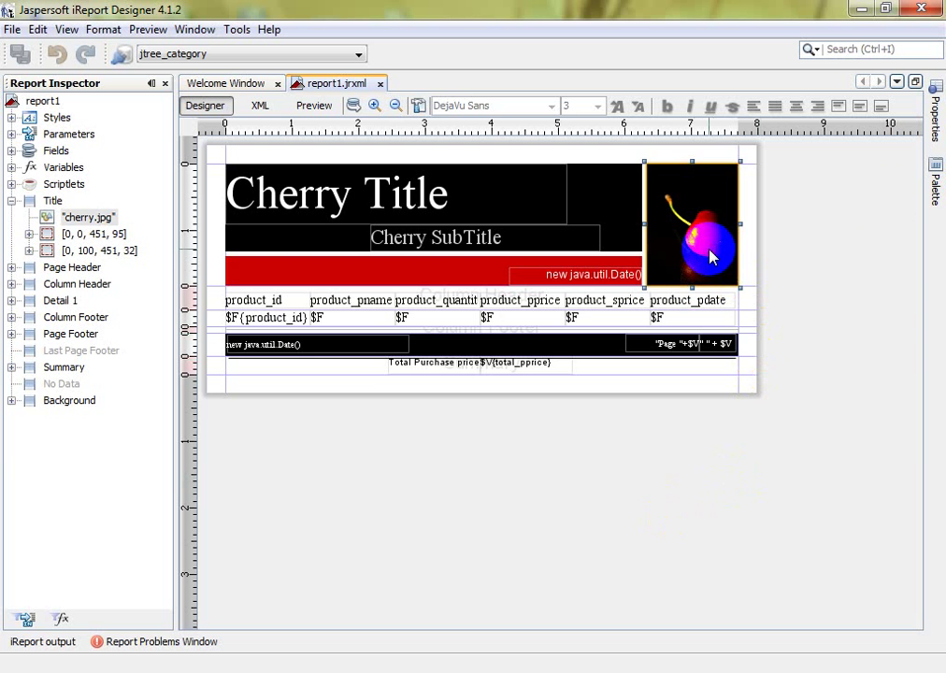
{"action": "left_click", "coordinate": [935, 123]}
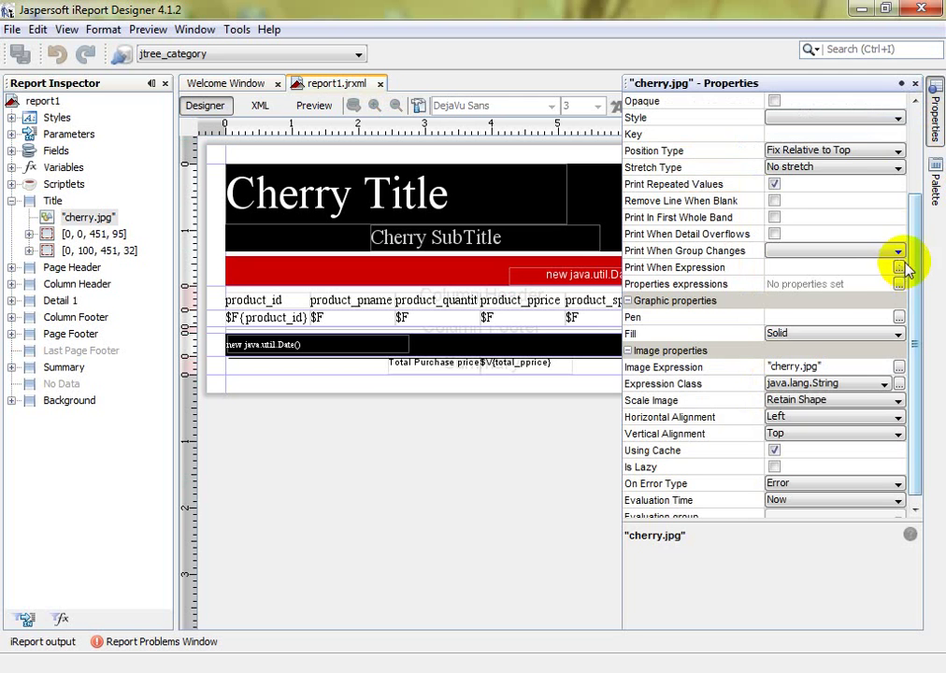
{"action": "left_click", "coordinate": [898, 371]}
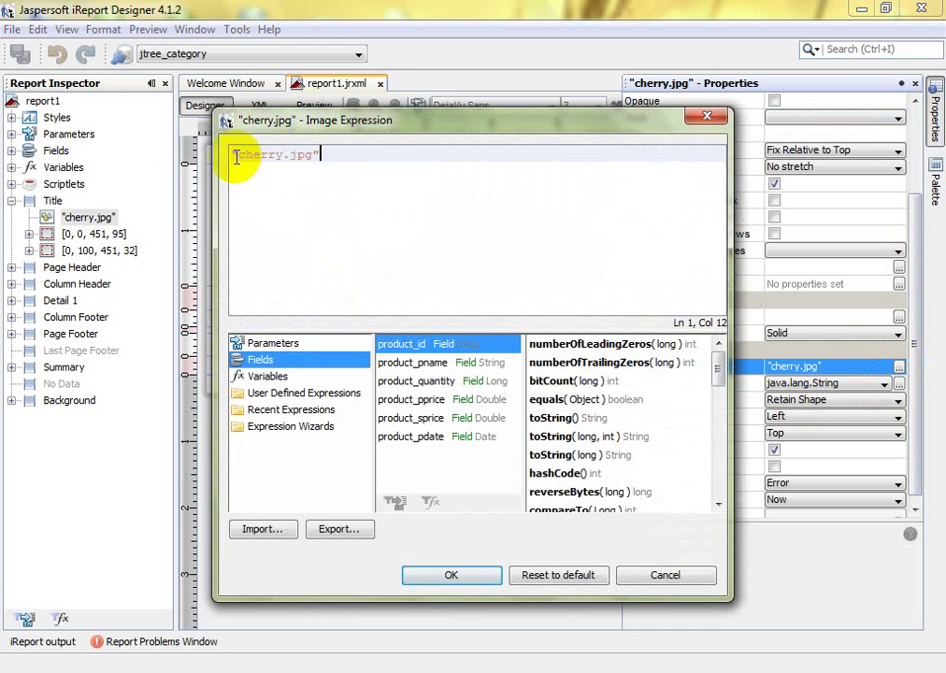
{"action": "left_click_drag", "start_coordinate": [238, 157], "coordinate": [309, 157]}
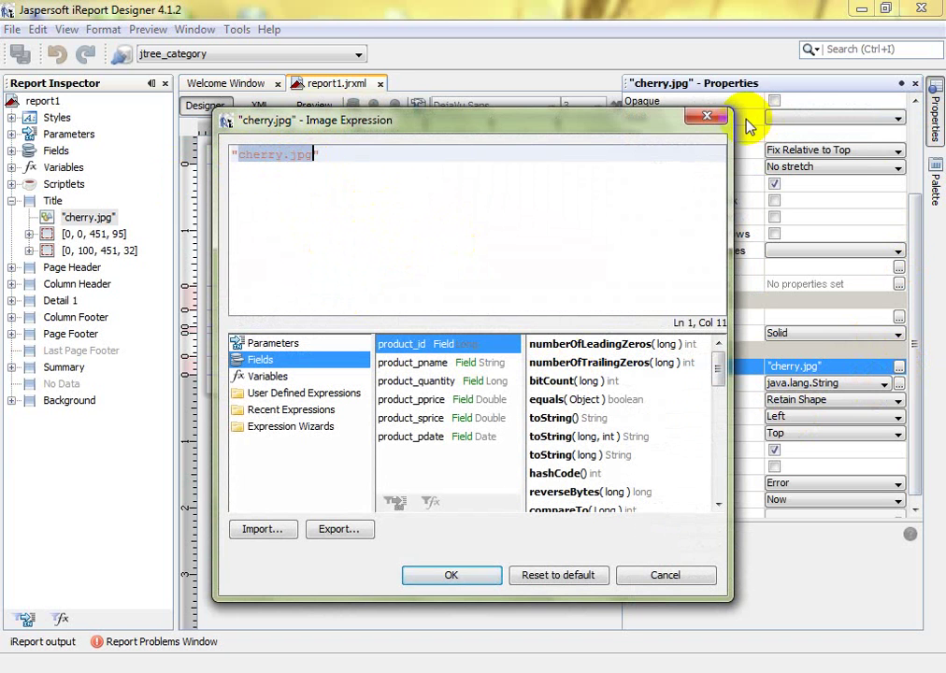
{"action": "left_click", "coordinate": [701, 115]}
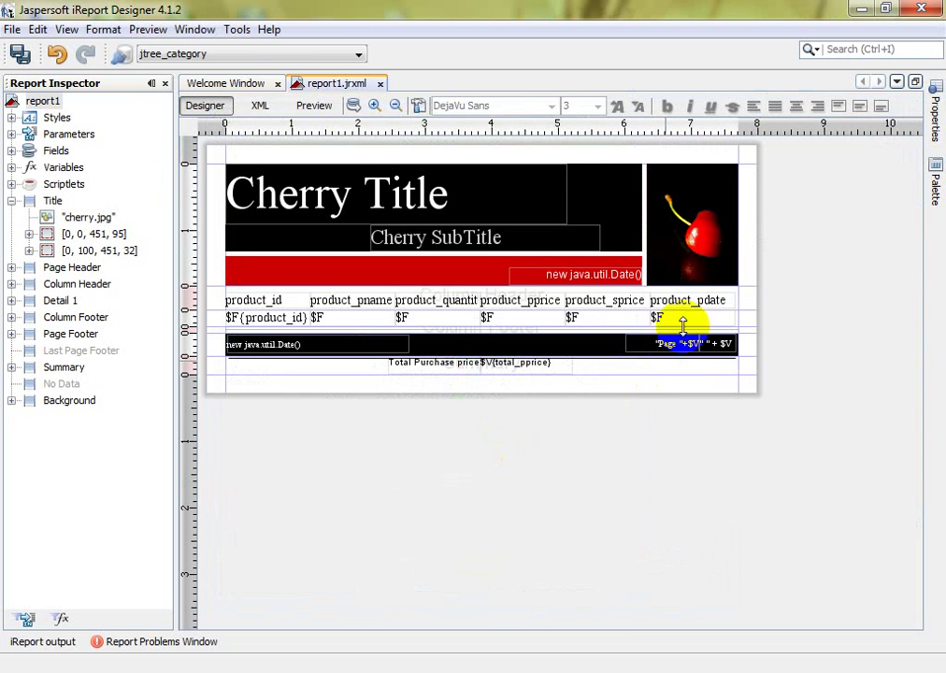
Step: Delete the cherry image from the Title band and insert bangladesh.jpg from the desktop as a new image element
{"action": "left_click", "coordinate": [680, 241]}
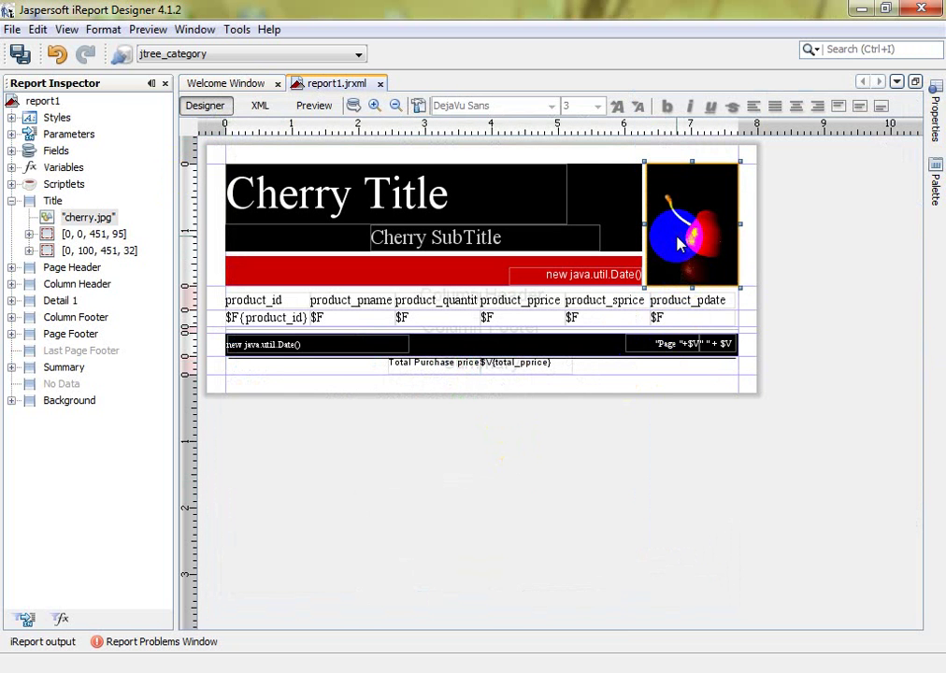
{"action": "key", "text": "Delete"}
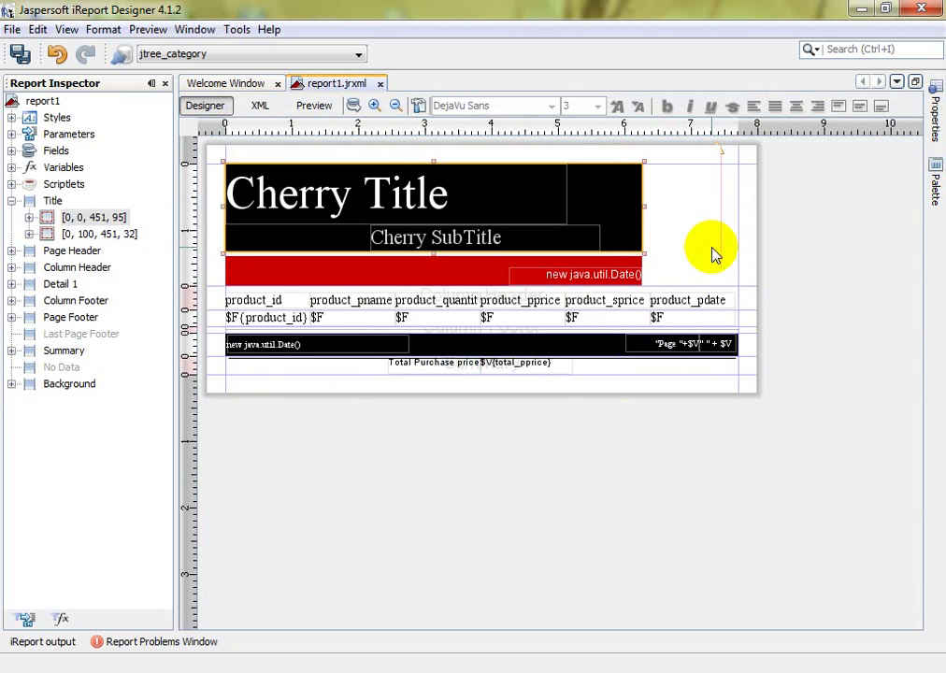
{"action": "left_click", "coordinate": [935, 192]}
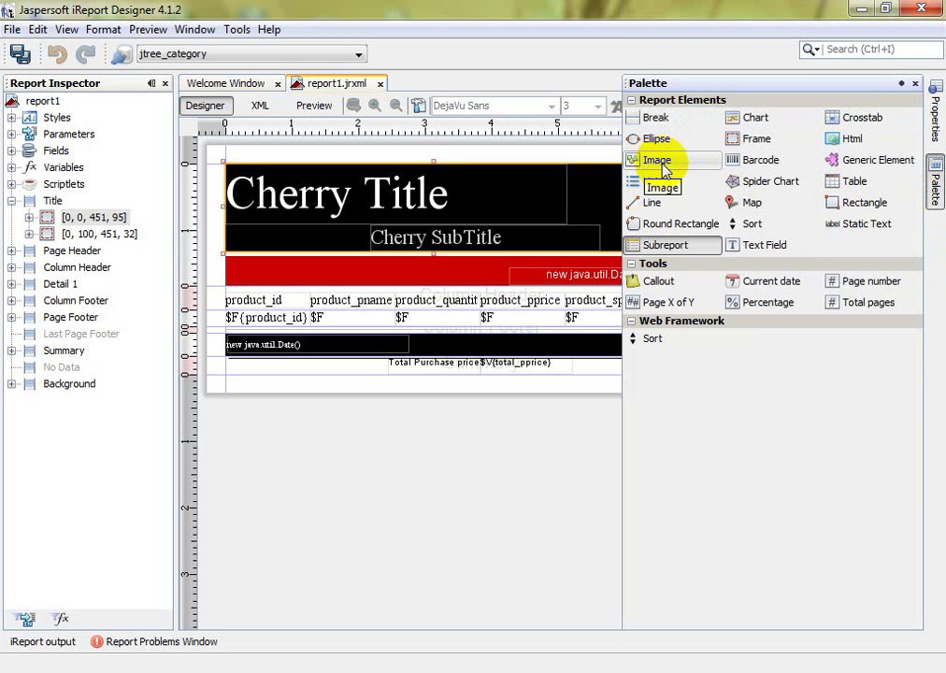
{"action": "left_click_drag", "start_coordinate": [661, 165], "coordinate": [526, 213]}
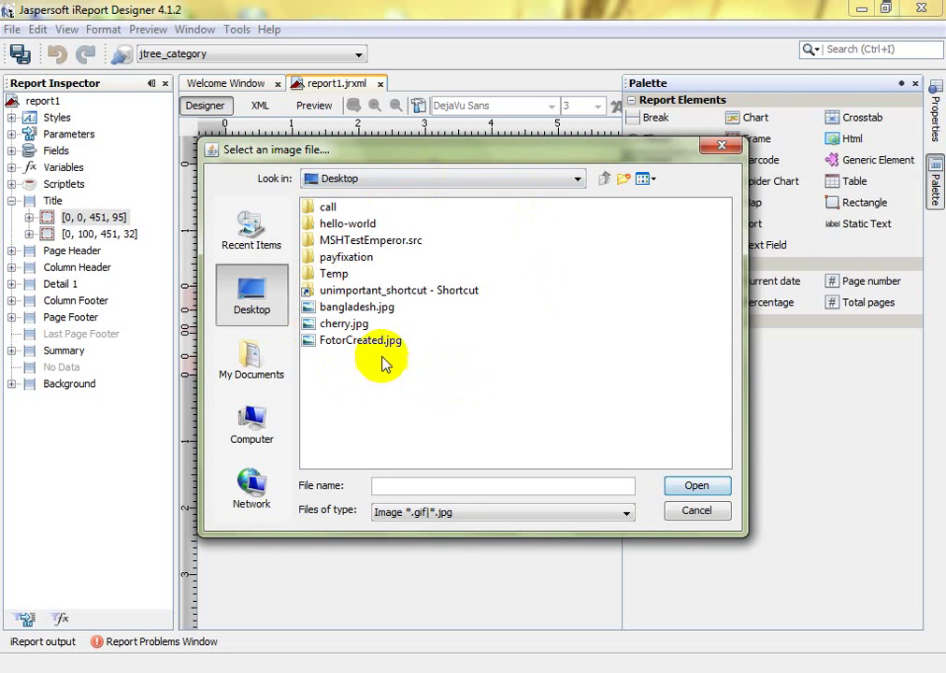
{"action": "left_click", "coordinate": [353, 309]}
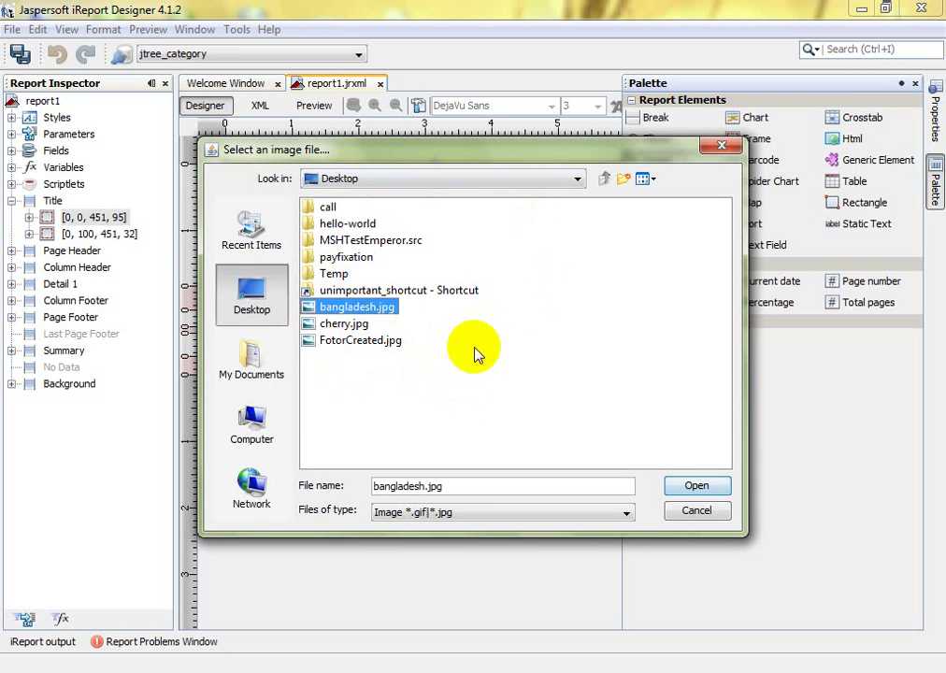
{"action": "left_click", "coordinate": [673, 487]}
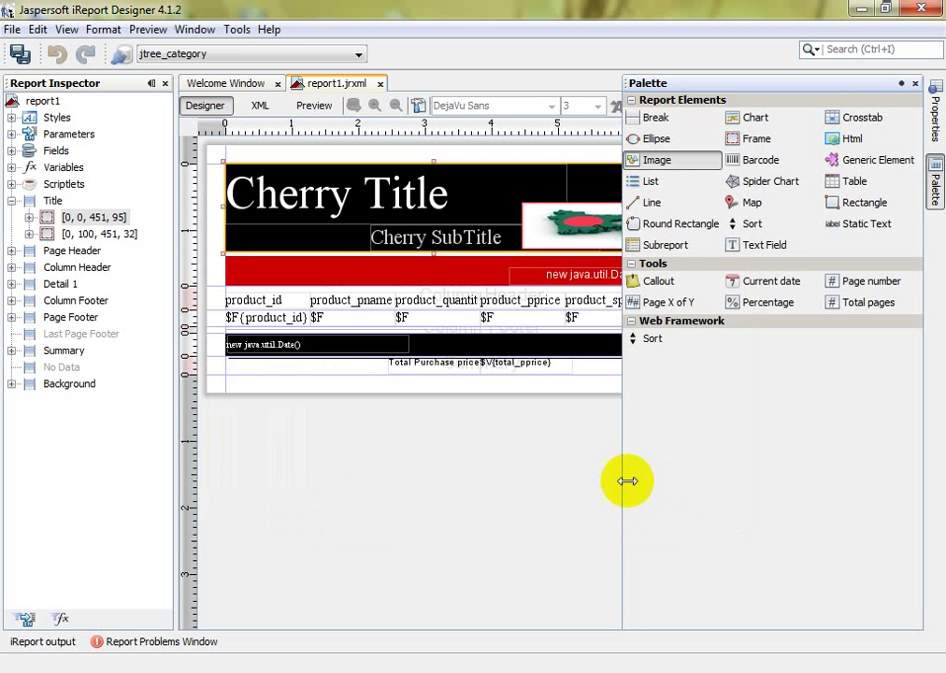
{"action": "left_click", "coordinate": [540, 461]}
Step: Move the bangladesh.jpg image into the empty space beside the title frame and shrink it to fit inside the page margin
{"action": "left_click", "coordinate": [603, 230]}
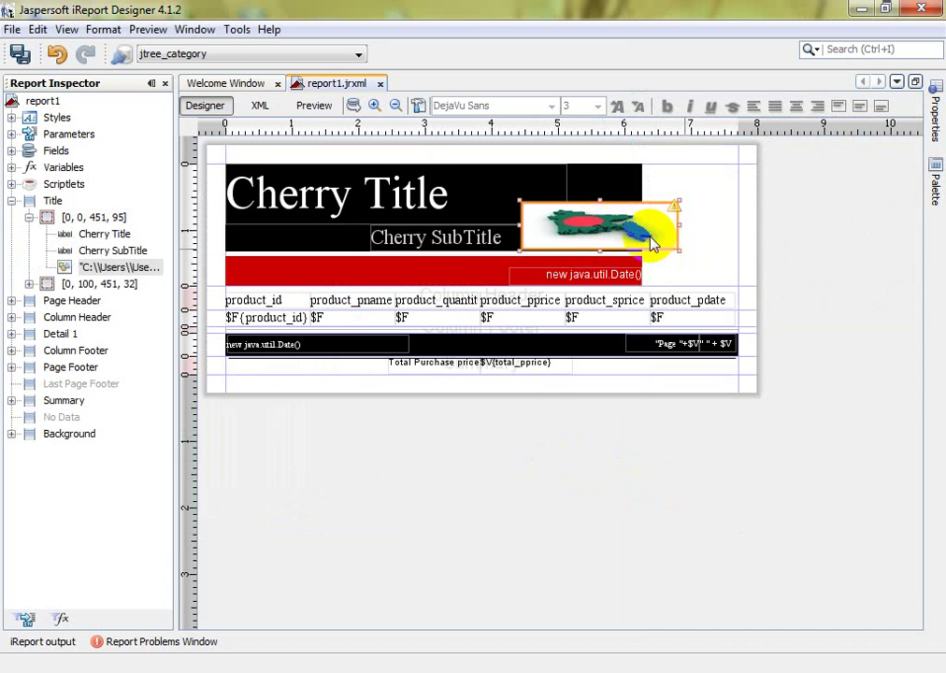
{"action": "mouse_move", "coordinate": [581, 218]}
{"action": "left_mouse_down"}
{"action": "mouse_move", "coordinate": [694, 200]}
{"action": "mouse_move", "coordinate": [703, 189]}
{"action": "left_mouse_up"}
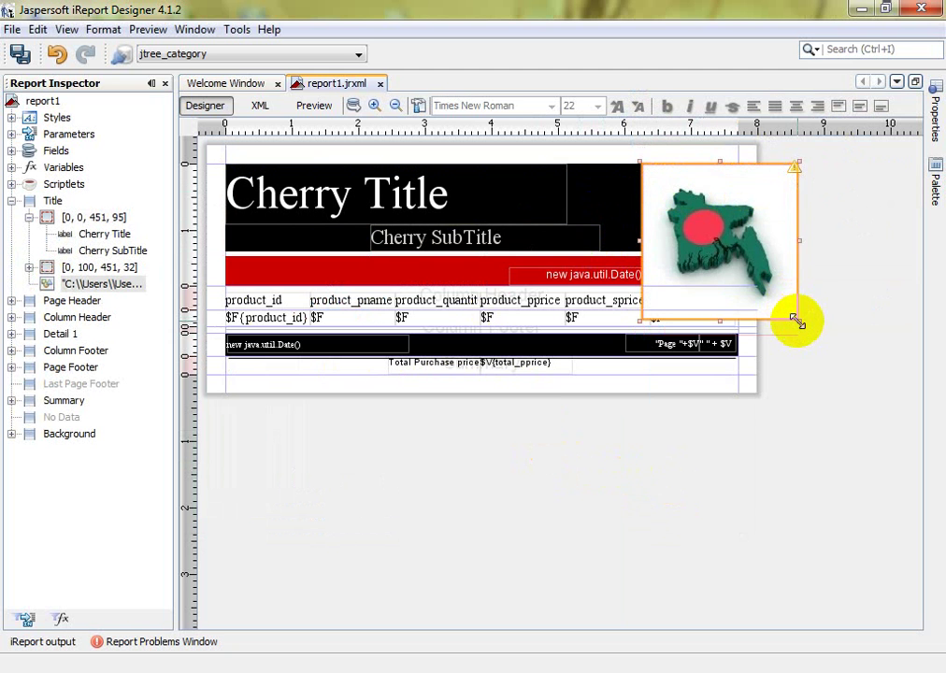
{"action": "left_click_drag", "start_coordinate": [799, 323], "coordinate": [736, 271]}
{"action": "left_click", "coordinate": [590, 421]}
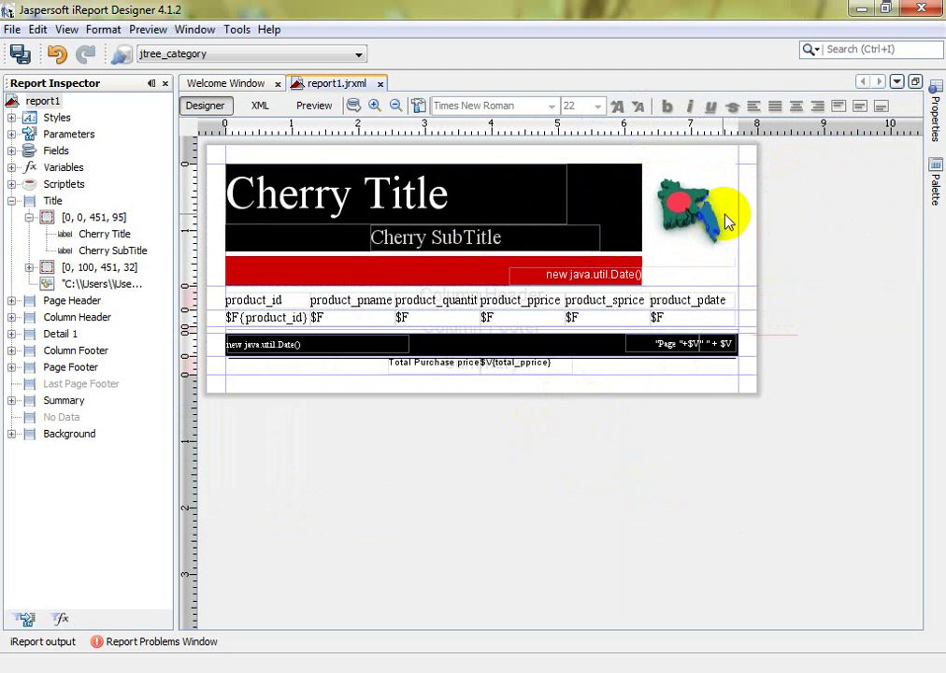
Step: Run the report preview and enter 2012-01-01 as the start_date parameter
{"action": "left_click", "coordinate": [314, 104]}
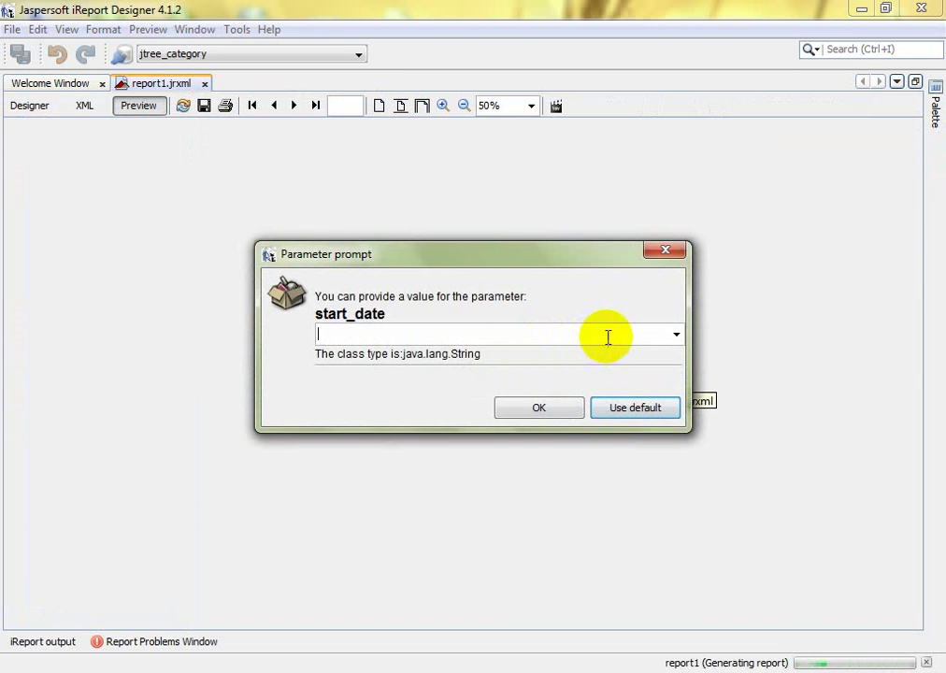
{"action": "left_click", "coordinate": [675, 336]}
{"action": "left_click", "coordinate": [563, 334]}
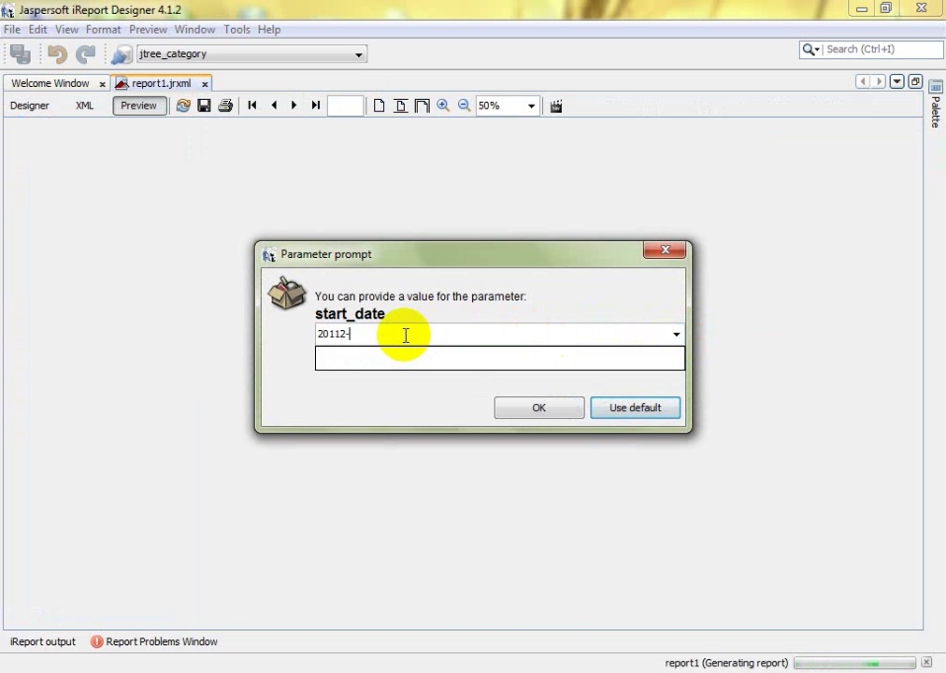
{"action": "left_click", "coordinate": [536, 410]}
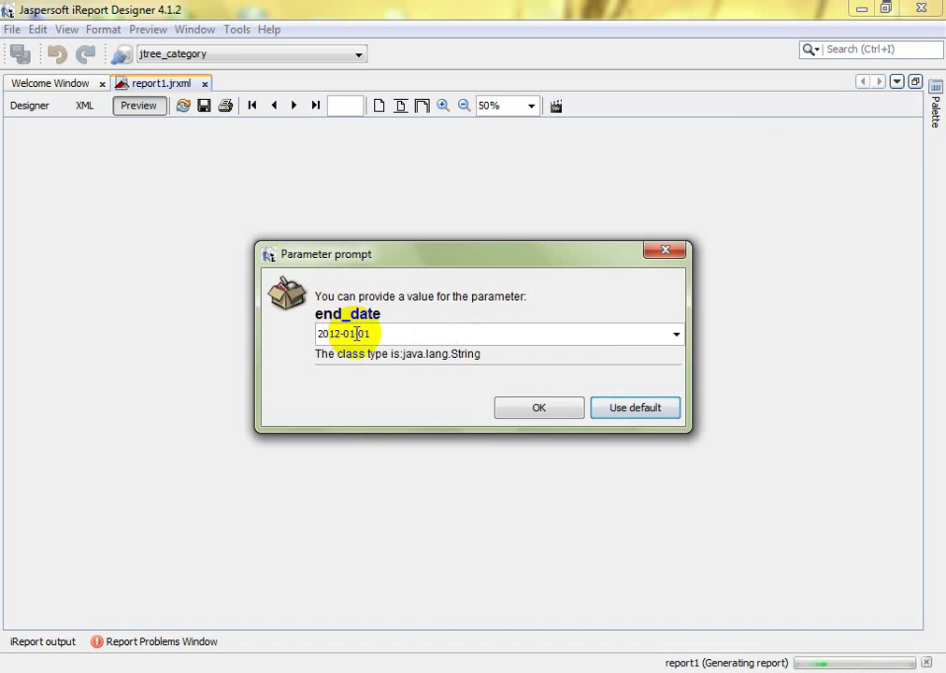
Step: Submit the end_date parameter, examine the SQL exception trace in the report output, and return to the full design view
{"action": "left_click", "coordinate": [552, 413]}
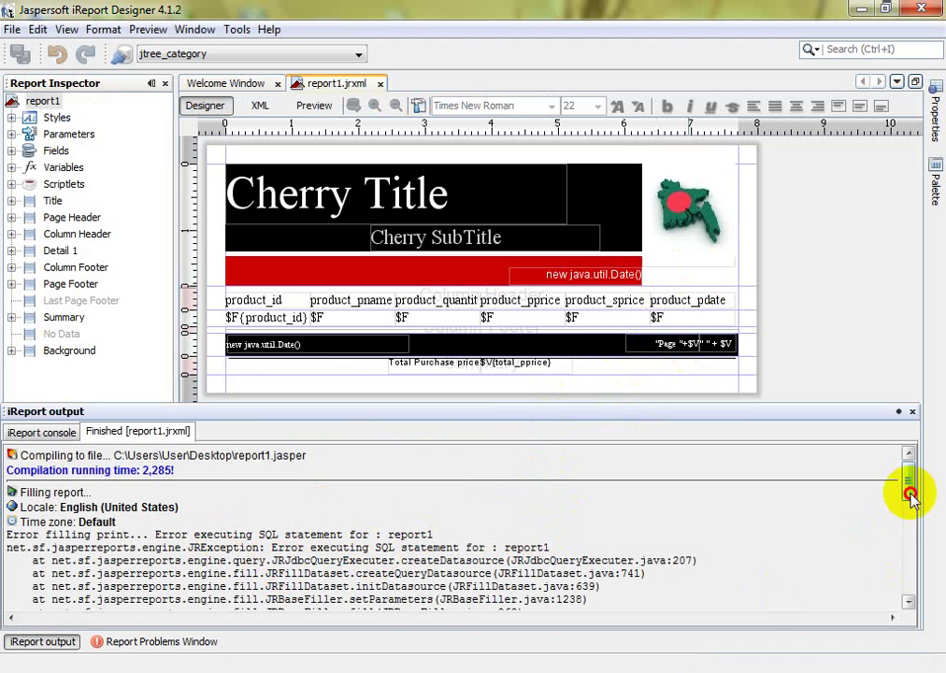
{"action": "left_click_drag", "start_coordinate": [913, 490], "coordinate": [914, 544]}
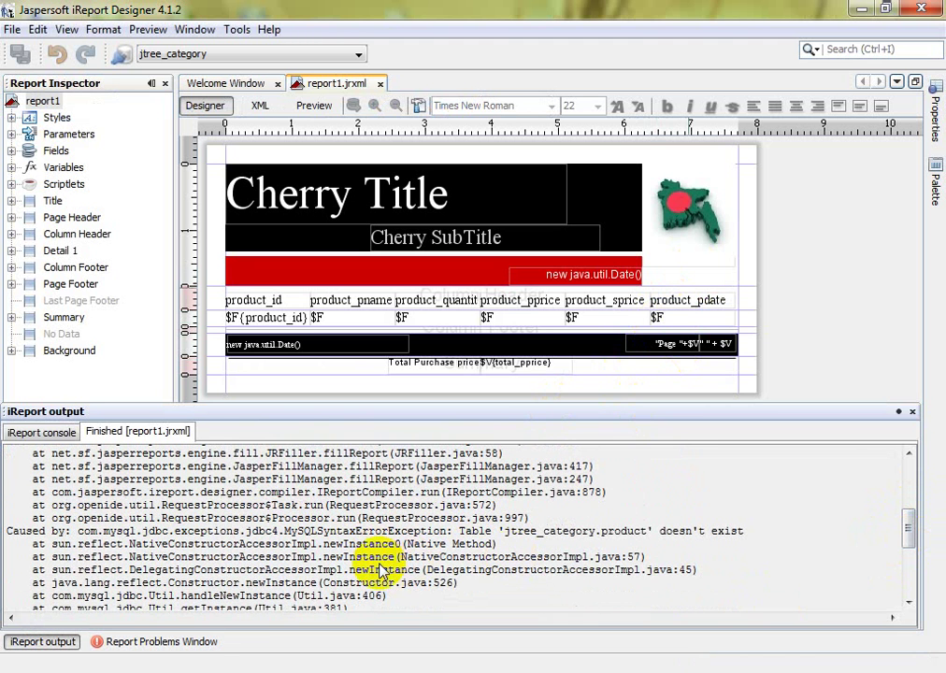
{"action": "left_click", "coordinate": [811, 224]}
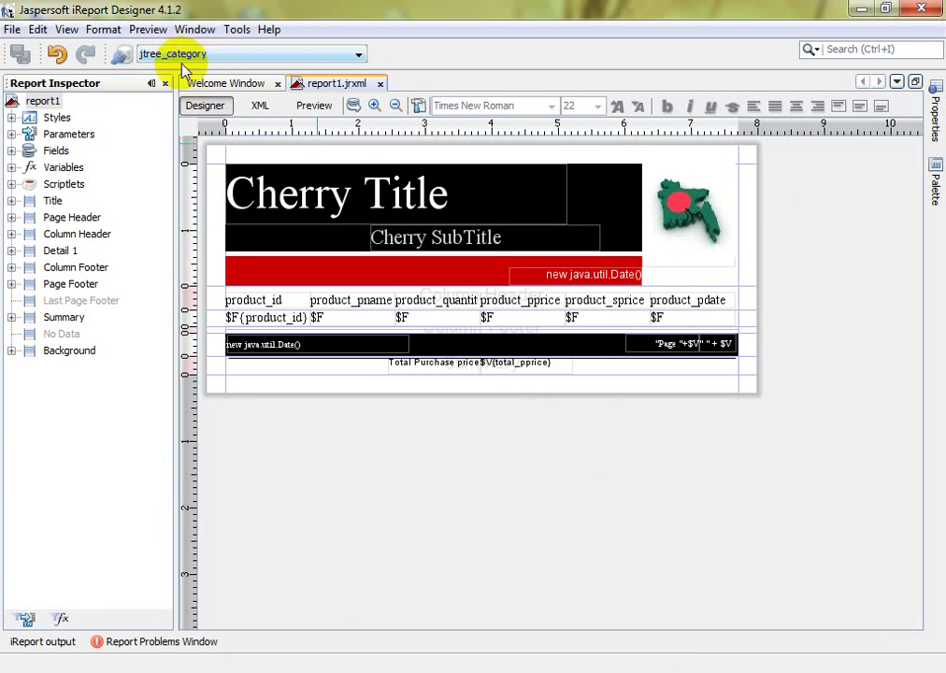
Step: Switch the active connection to Exam-6, preview the report with the prefilled start_date and end_date, then close report1
{"action": "left_click", "coordinate": [360, 56]}
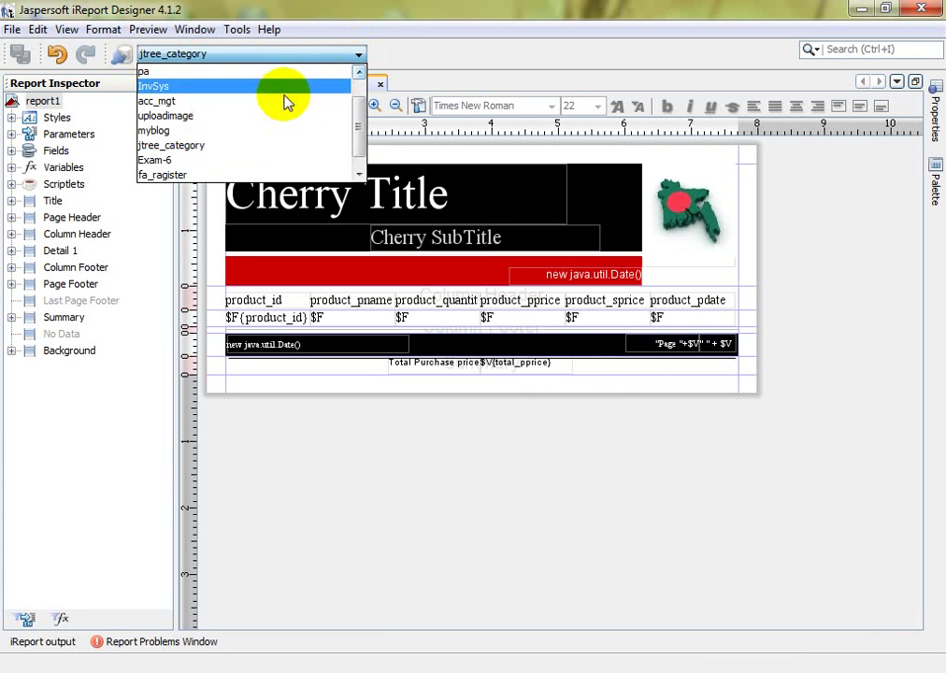
{"action": "left_click", "coordinate": [224, 164]}
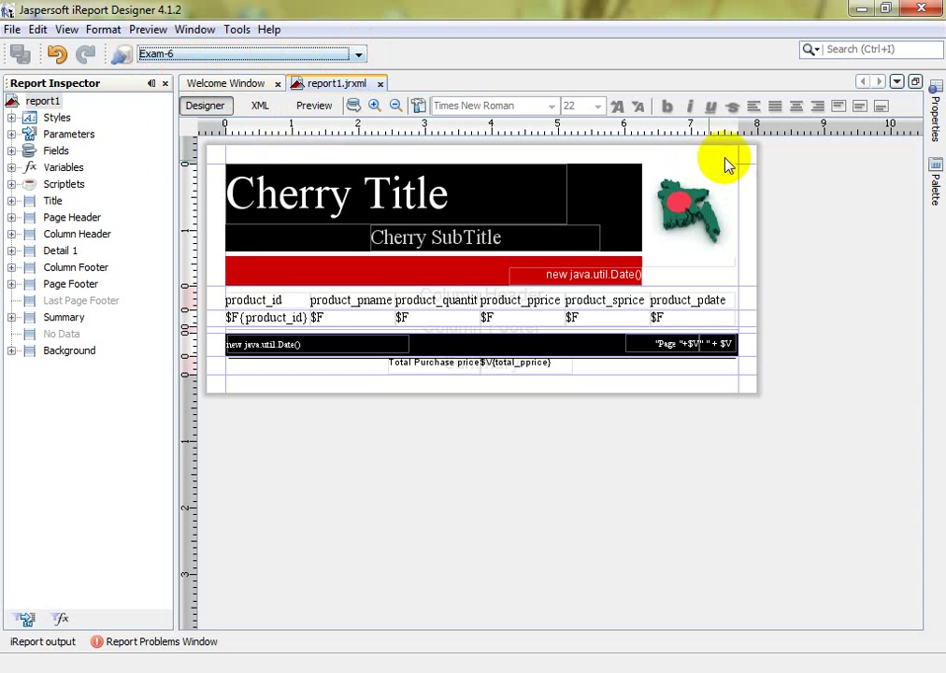
{"action": "left_click", "coordinate": [315, 106]}
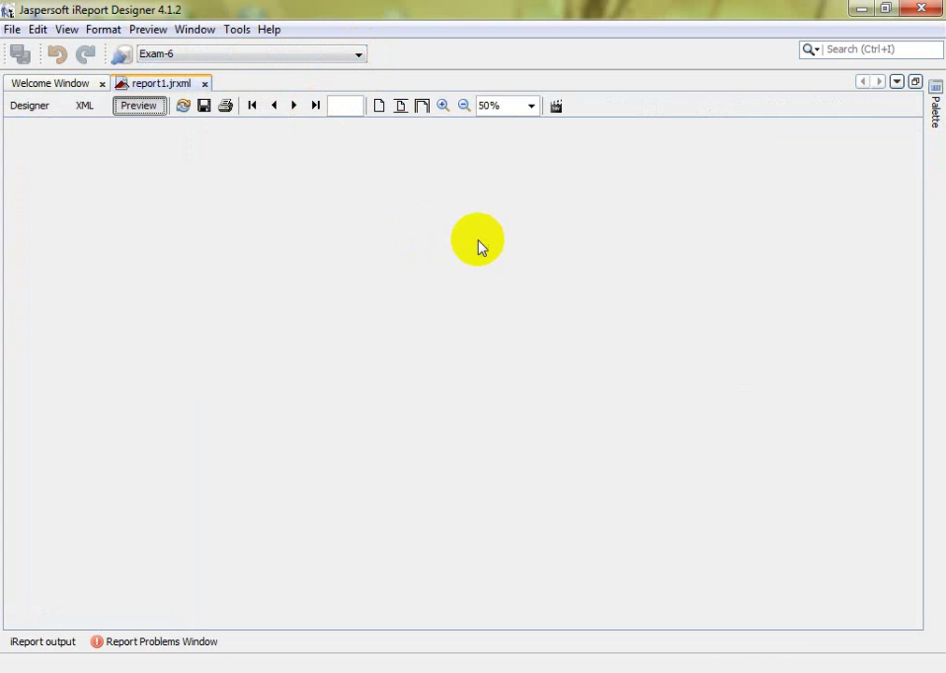
{"action": "left_click", "coordinate": [539, 408]}
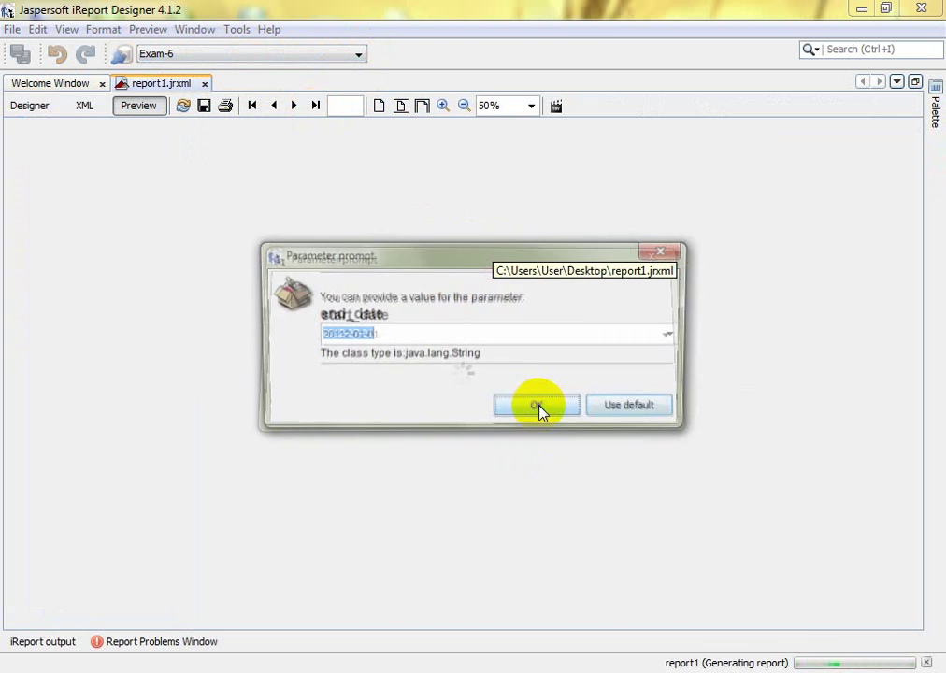
{"action": "left_click", "coordinate": [540, 408]}
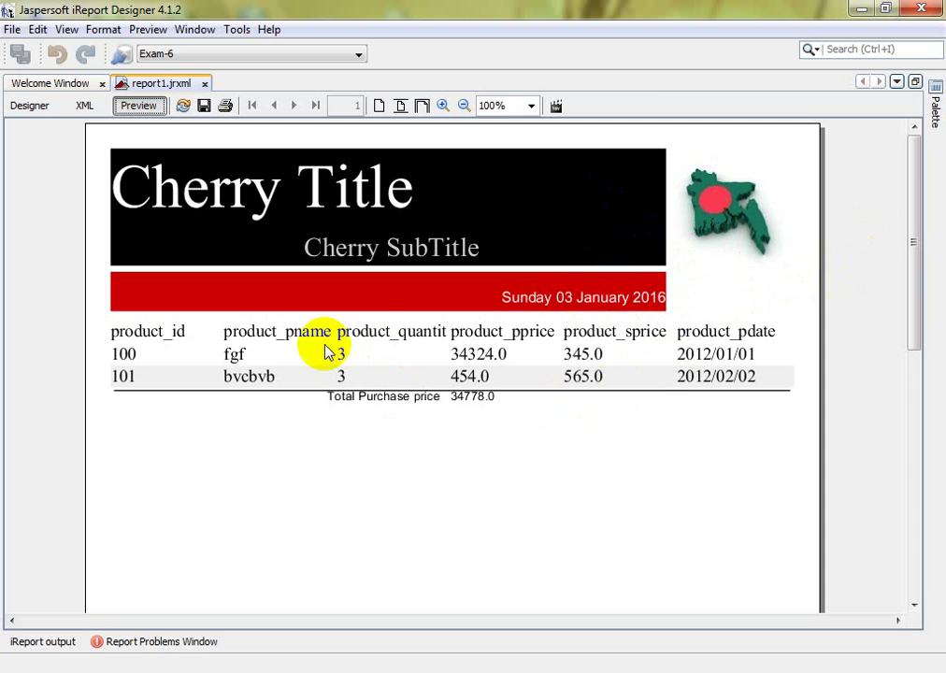
{"action": "left_click", "coordinate": [206, 85]}
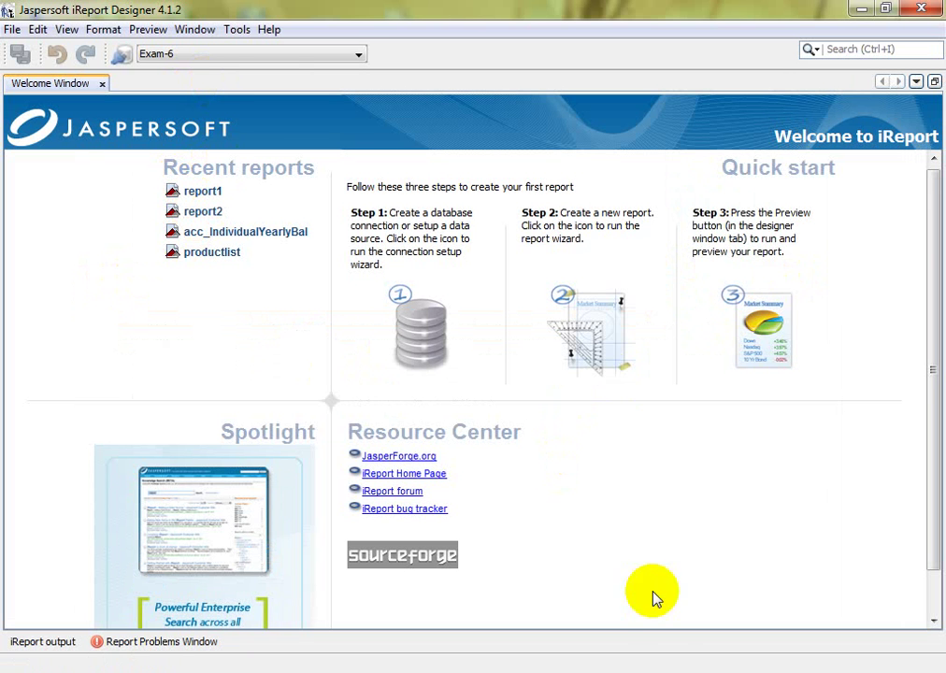
Step: Switch to MySQL Query Browser and examine the upload_image table in the uploadimage schema and its SELECT query
{"action": "key", "text": "alt+Tab"}
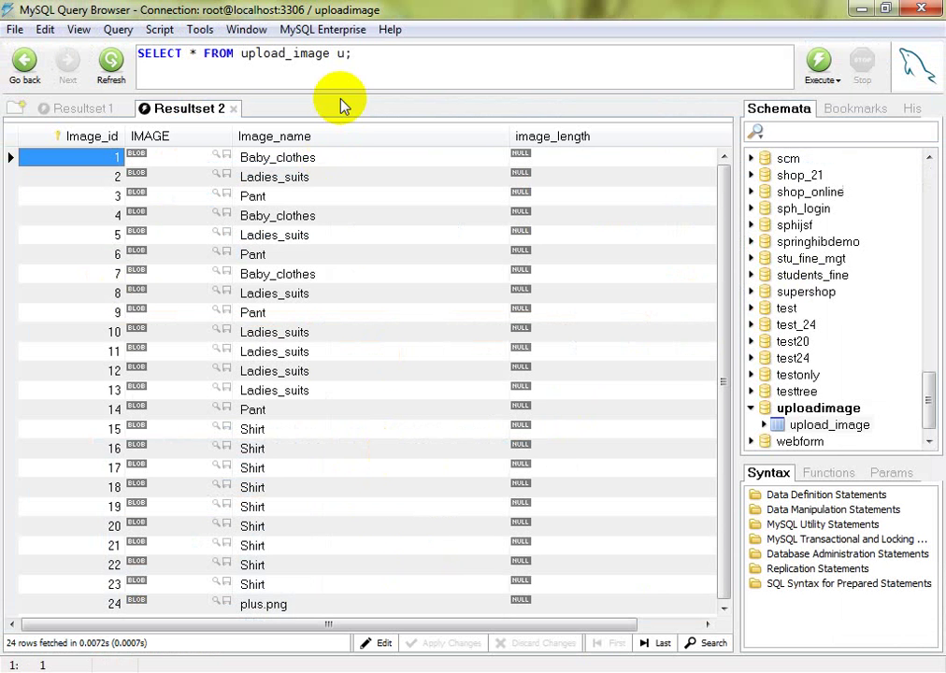
{"action": "scroll", "coordinate": [930, 391], "scroll_direction": "down", "scroll_amount": 1}
{"action": "left_click", "coordinate": [925, 408]}
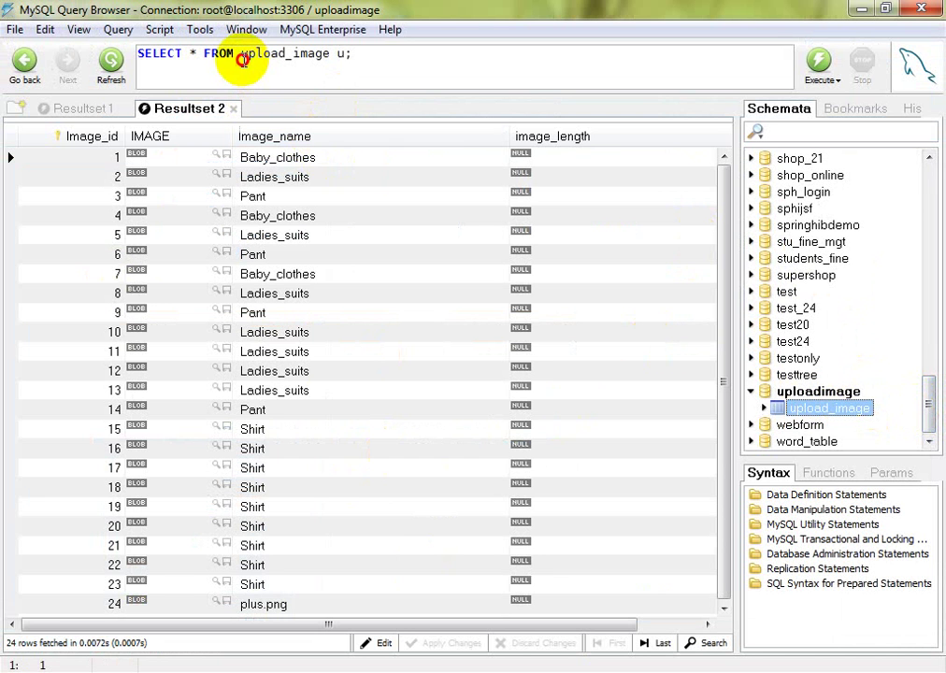
{"action": "left_click_drag", "start_coordinate": [242, 60], "coordinate": [323, 59]}
{"action": "left_click", "coordinate": [376, 59]}
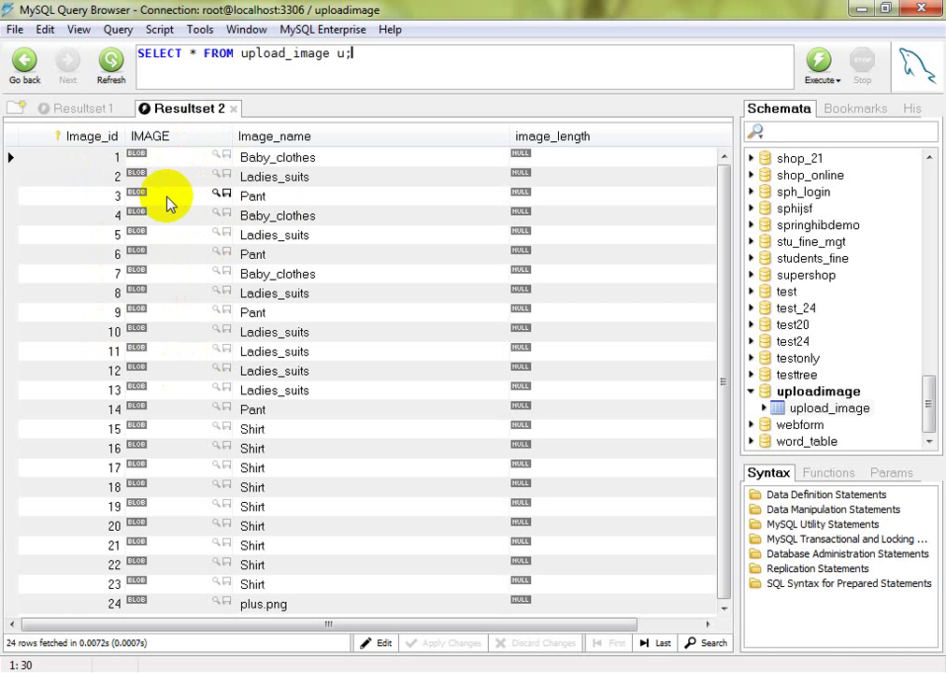
Step: View the stored IMAGE blobs of rows 1 and 2 in the field viewer, then return to iReport Designer
{"action": "left_click", "coordinate": [218, 156]}
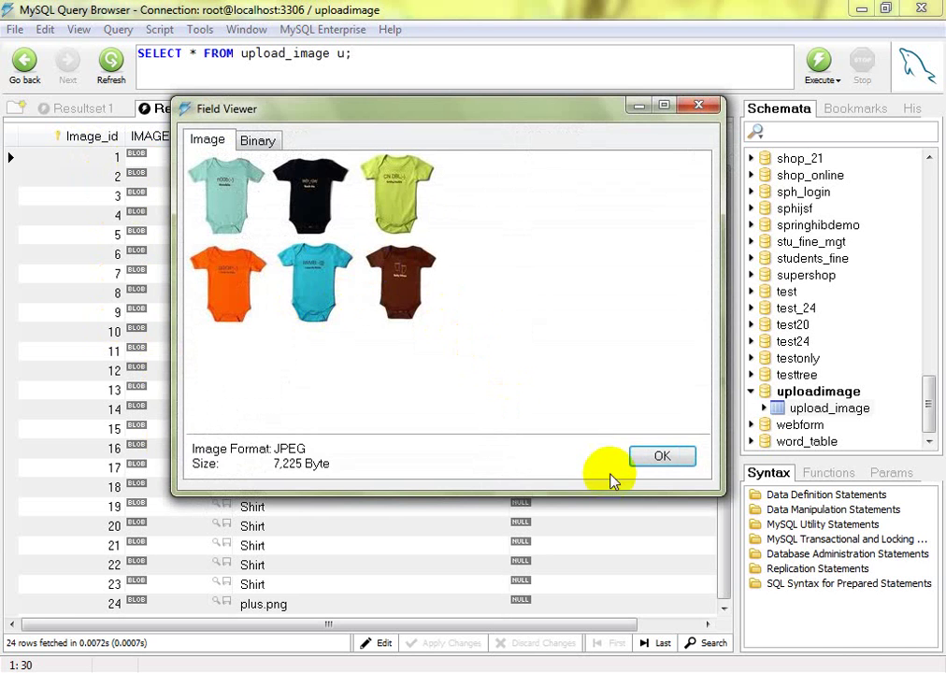
{"action": "left_click", "coordinate": [654, 458]}
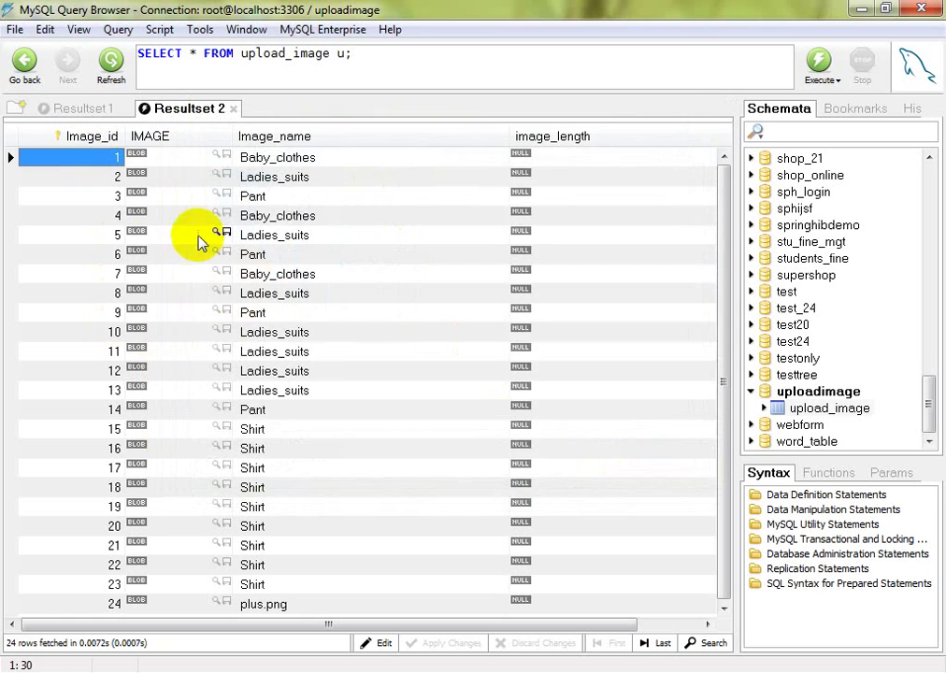
{"action": "left_click", "coordinate": [218, 175]}
{"action": "left_click", "coordinate": [664, 458]}
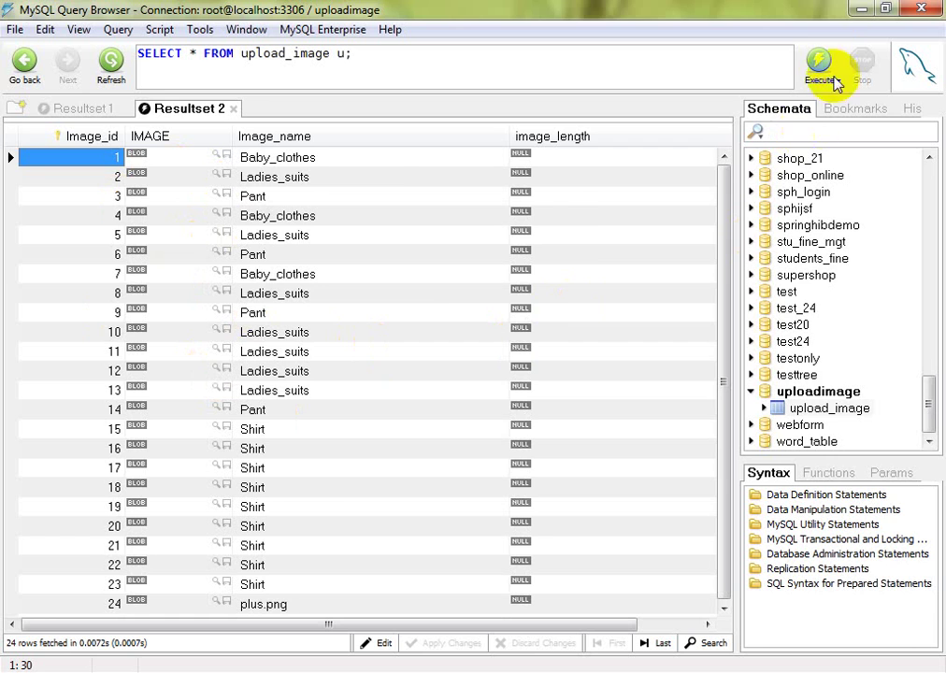
{"action": "left_click", "coordinate": [917, 9]}
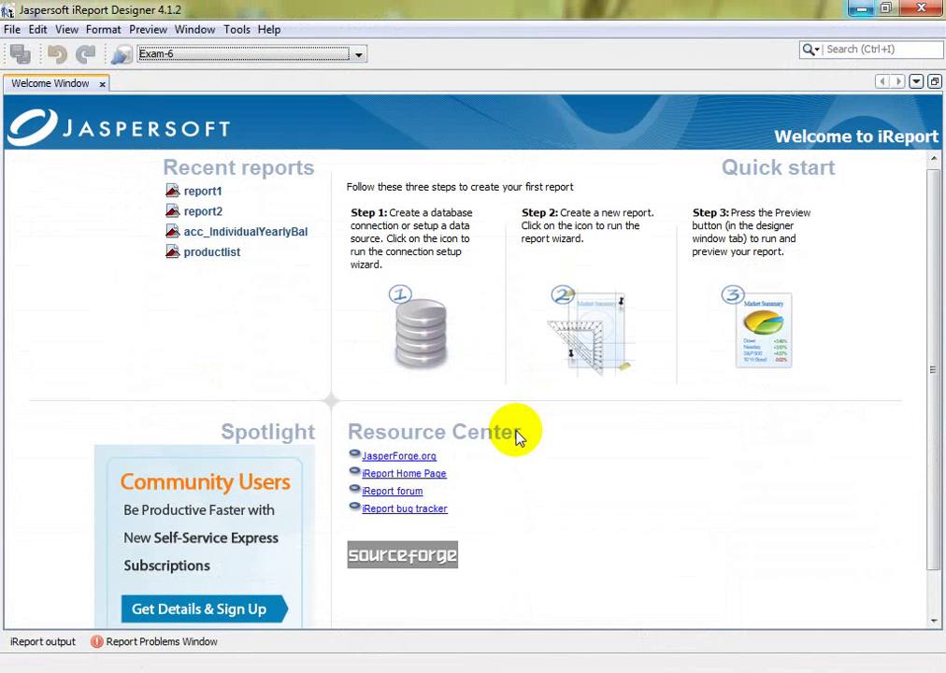
Step: Set uploadimage as the active connection and launch the report wizard for a new report using the Cherry template
{"action": "left_click", "coordinate": [359, 55]}
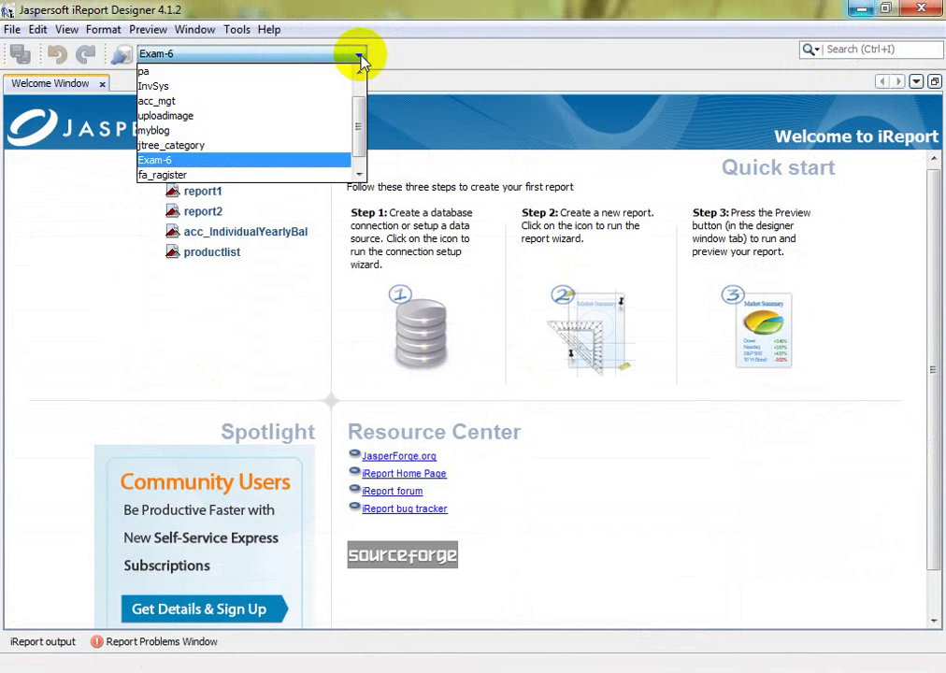
{"action": "left_click", "coordinate": [252, 116]}
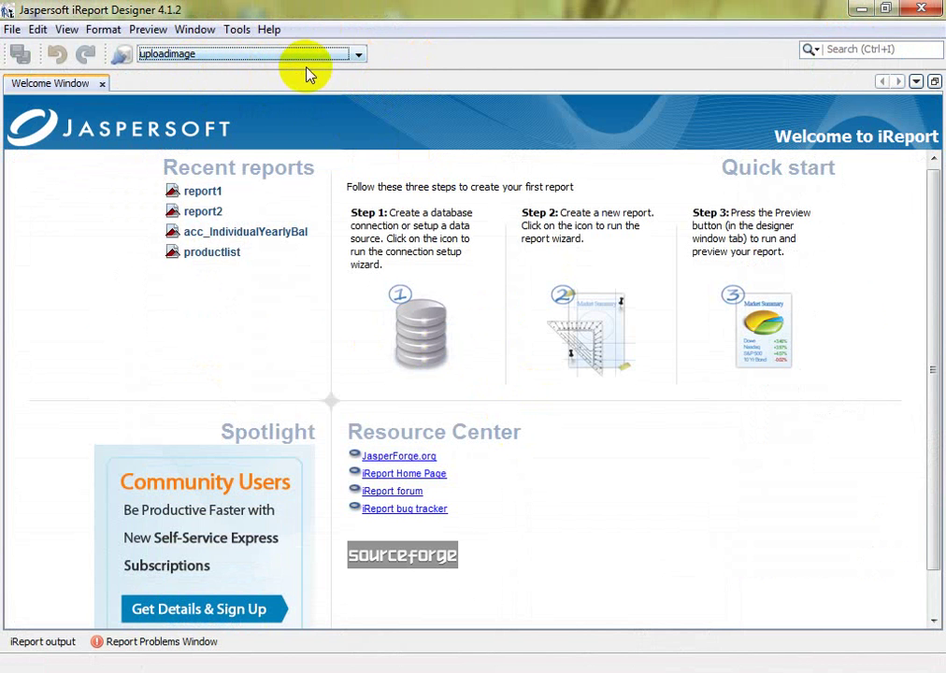
{"action": "left_click", "coordinate": [590, 330]}
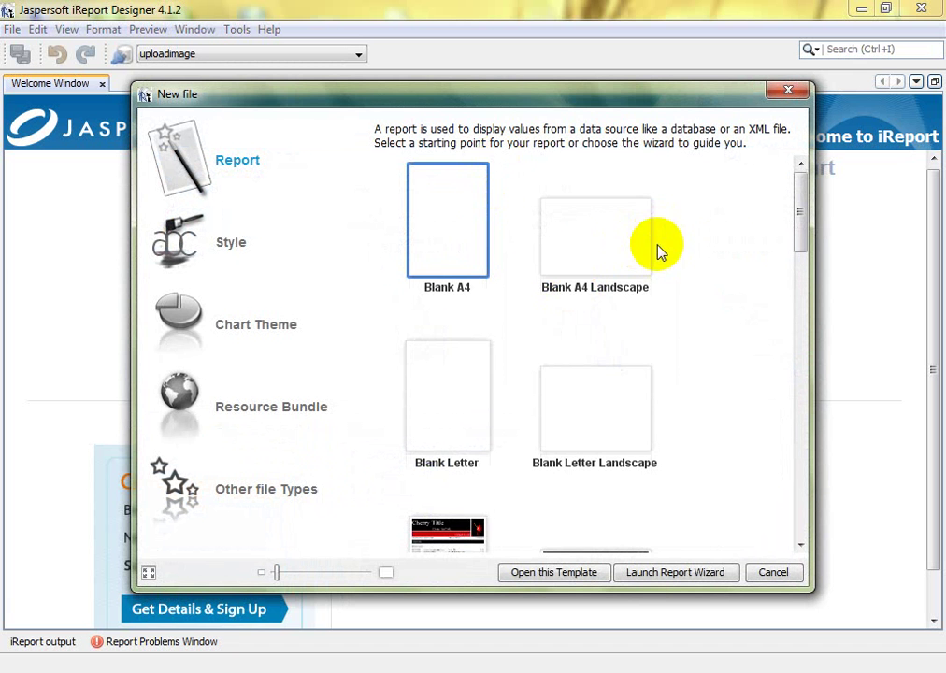
{"action": "left_click_drag", "start_coordinate": [802, 214], "coordinate": [803, 271]}
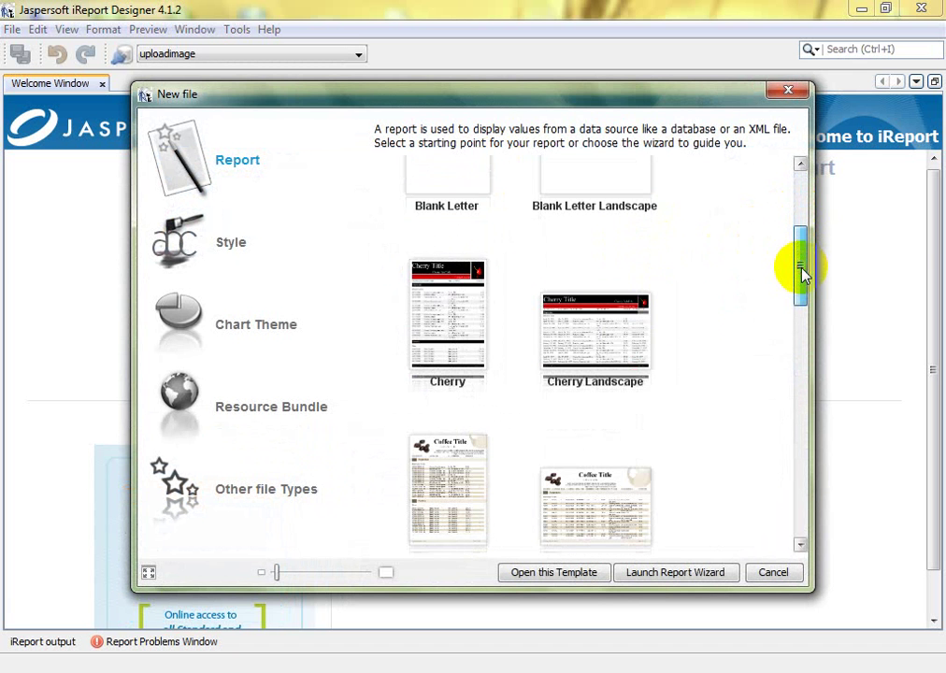
{"action": "left_click", "coordinate": [438, 334]}
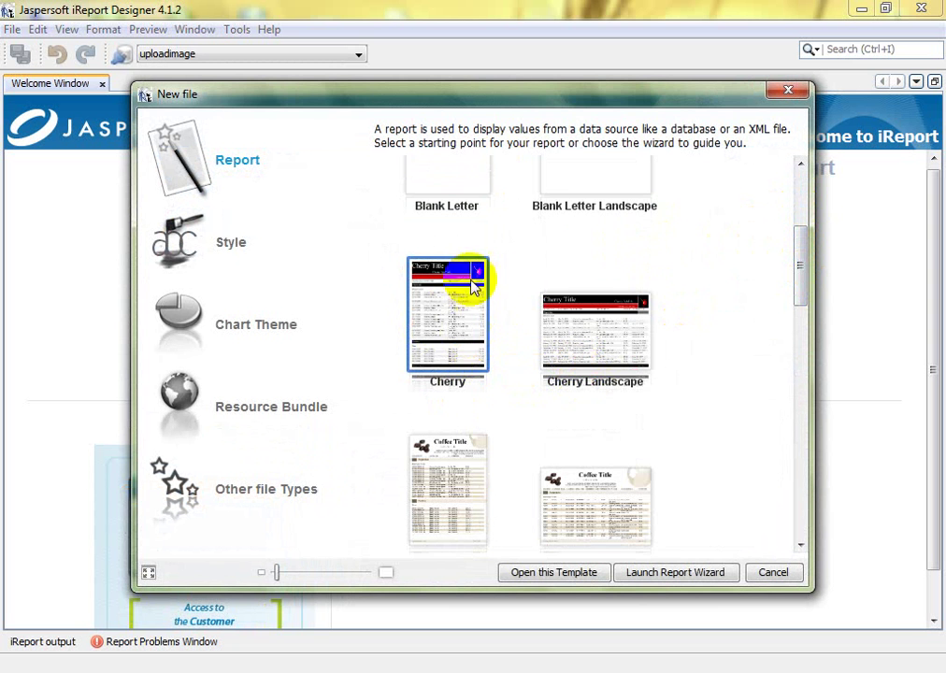
{"action": "left_click", "coordinate": [652, 577]}
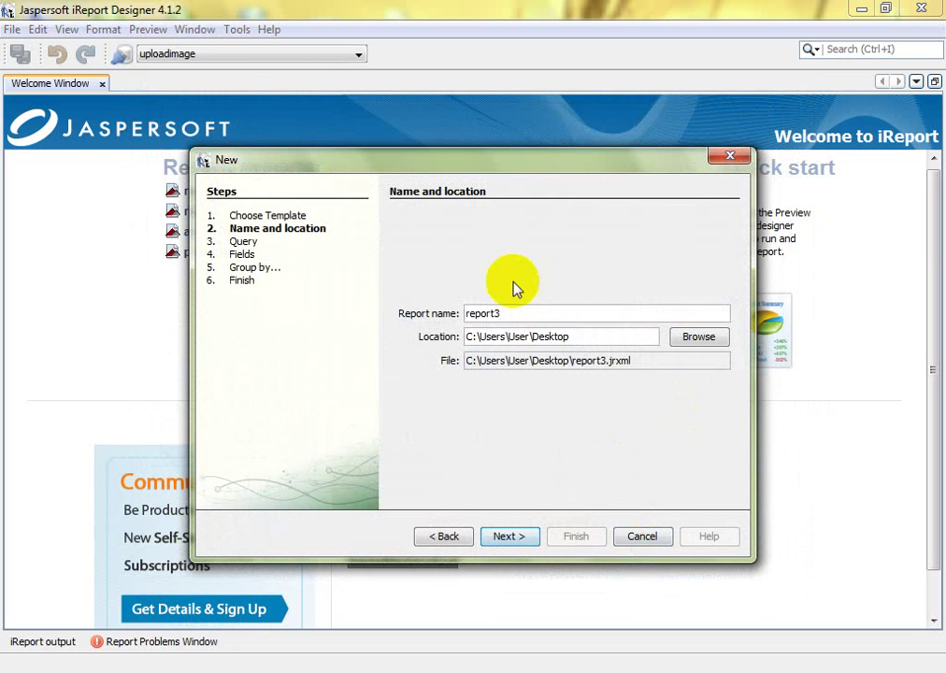
Step: Name the new report image, keep the Desktop location, and proceed to the query step
{"action": "left_click", "coordinate": [503, 314]}
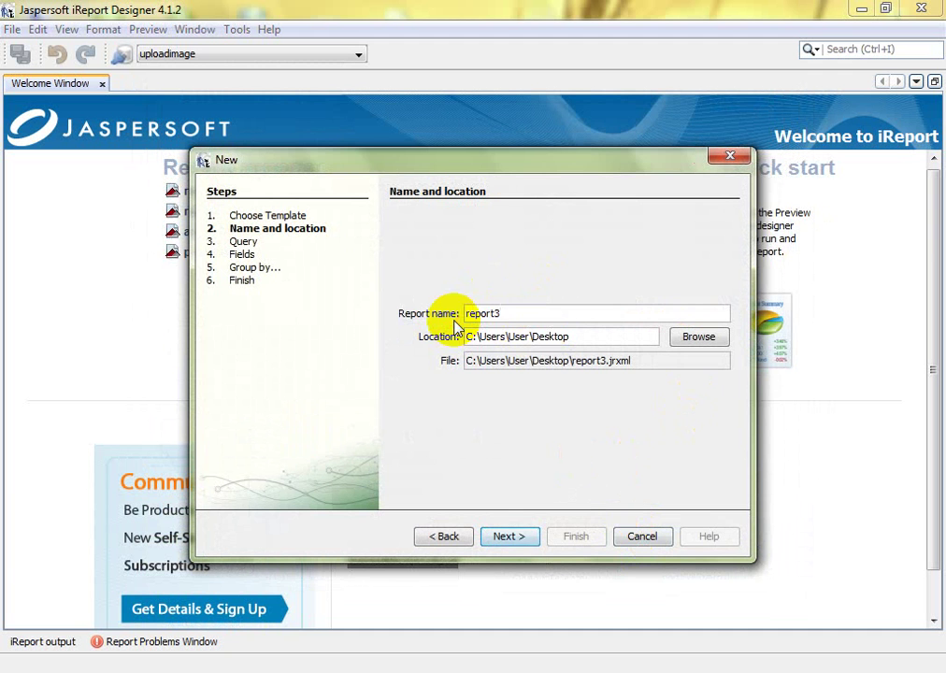
{"action": "left_click_drag", "start_coordinate": [501, 314], "coordinate": [465, 313]}
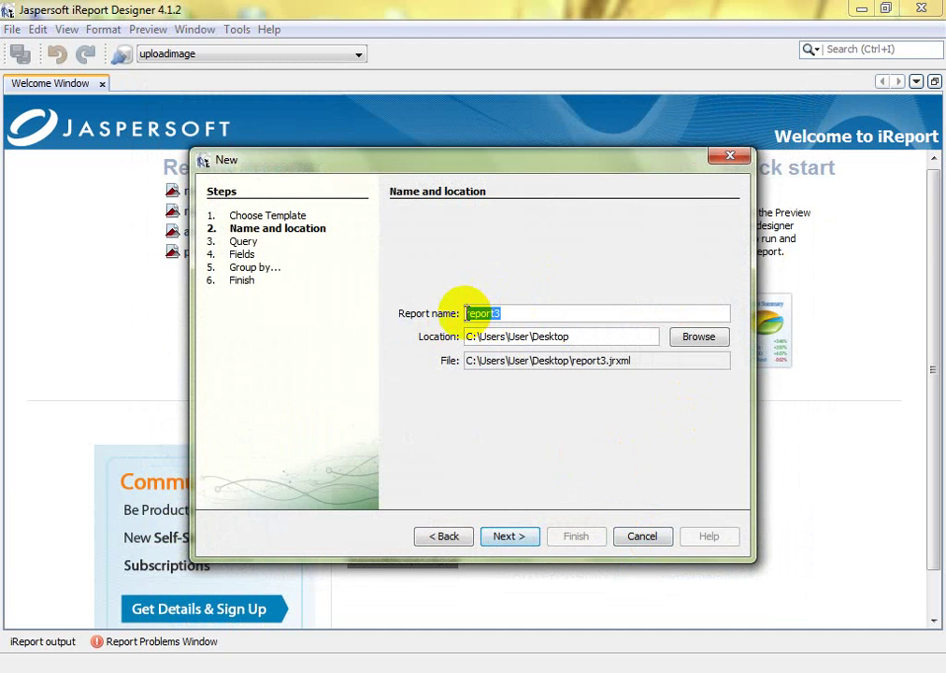
{"action": "type", "text": "image"}
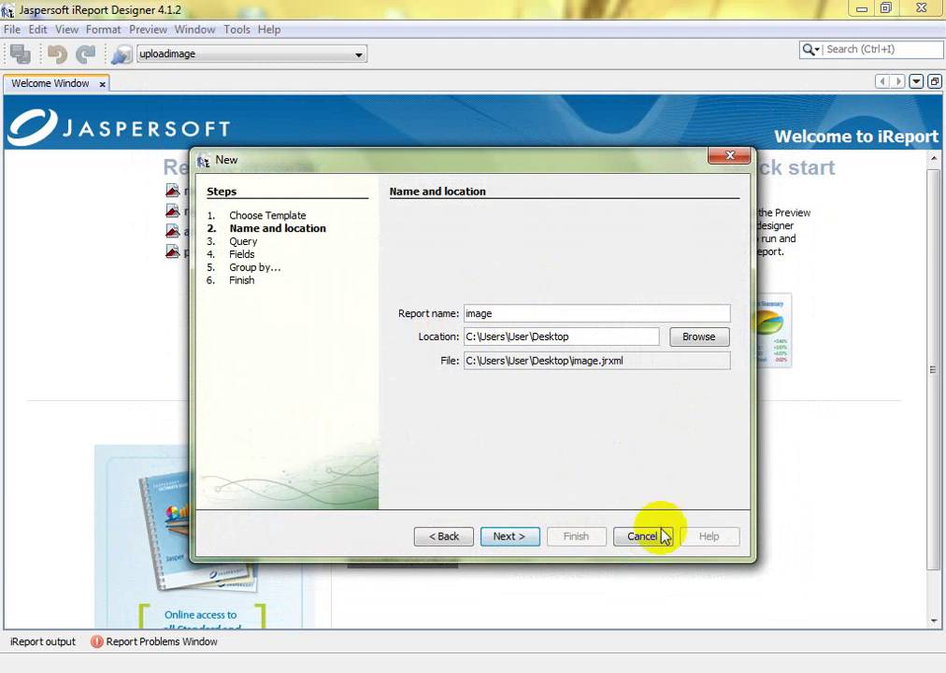
{"action": "left_click", "coordinate": [503, 535]}
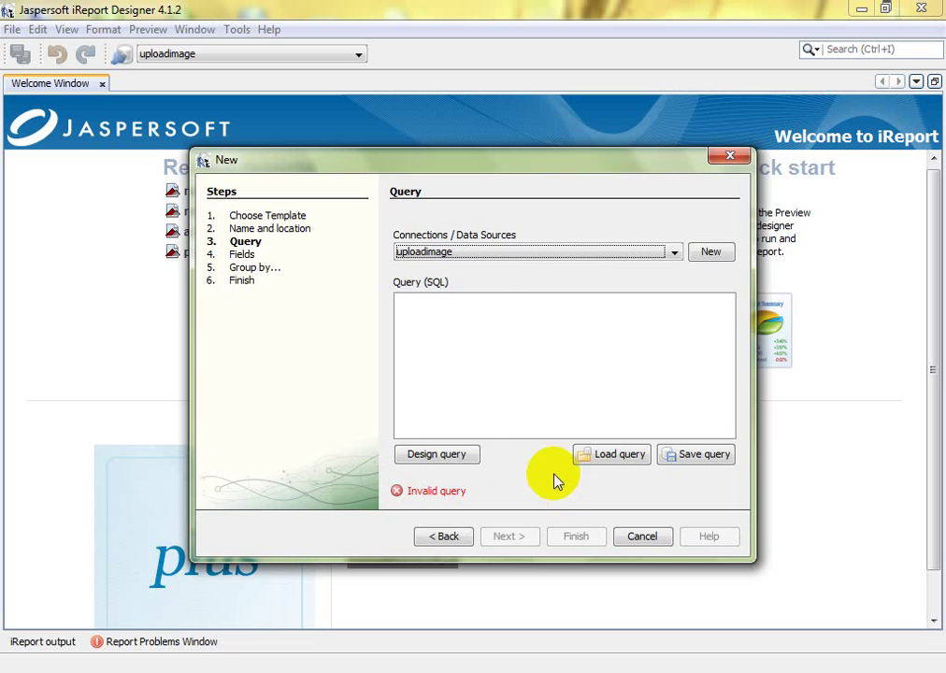
Step: Design the report query by adding the upload_image table with all its columns selected, and accept the generated SQL
{"action": "left_click", "coordinate": [450, 458]}
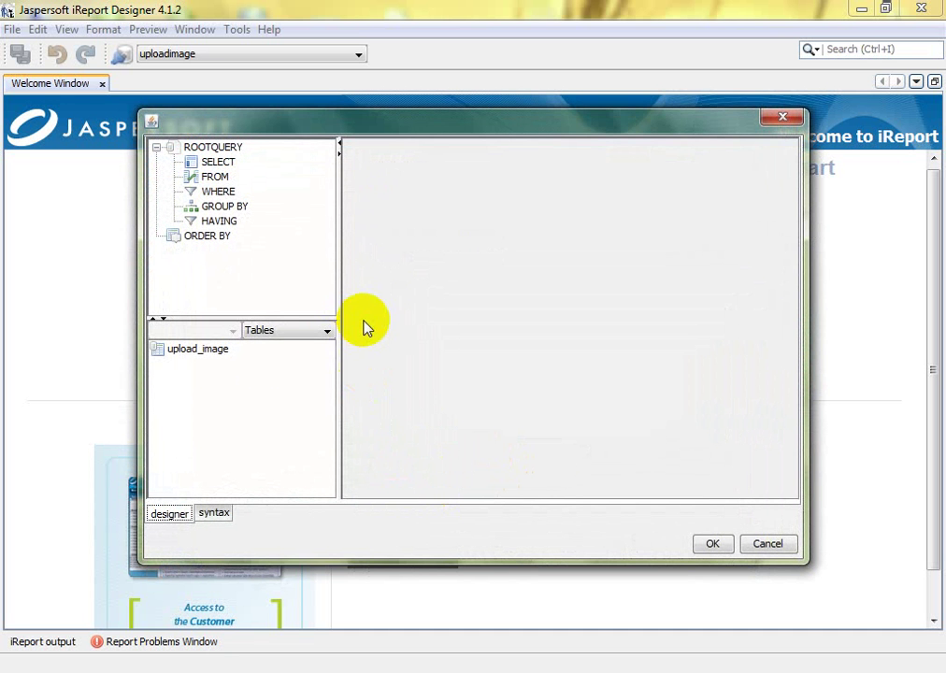
{"action": "left_click", "coordinate": [194, 354]}
{"action": "double_click", "coordinate": [192, 358]}
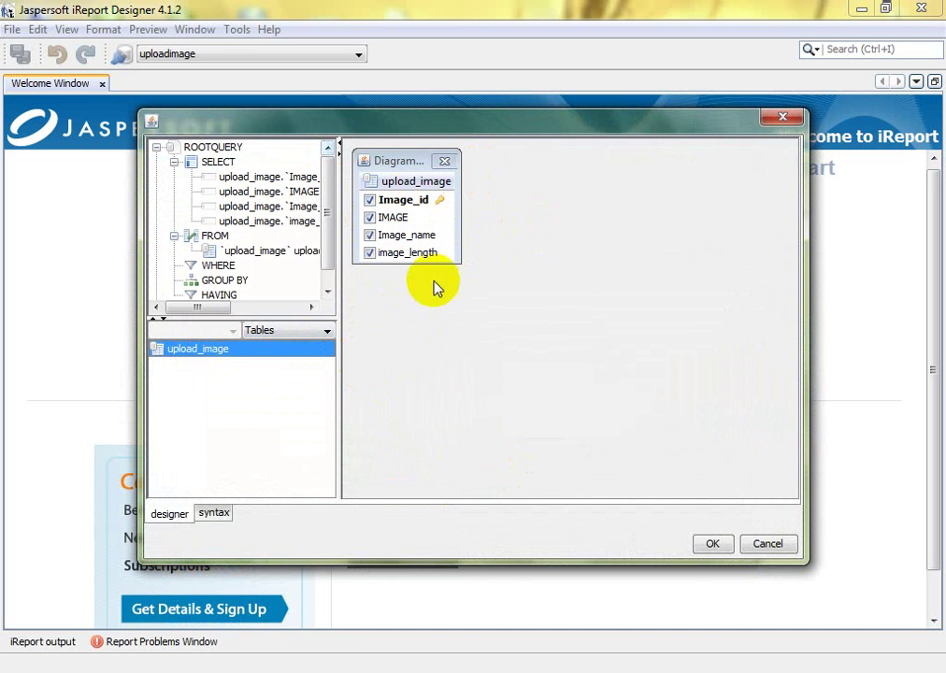
{"action": "left_click", "coordinate": [712, 544]}
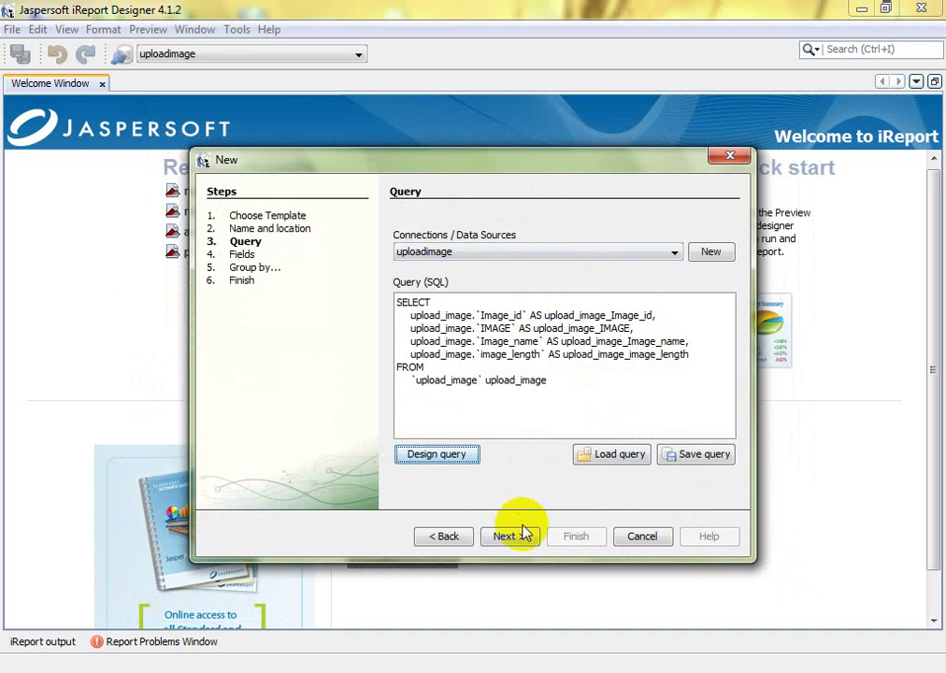
Step: Include all four upload_image fields in the report, leave the grouping empty, and finish the wizard
{"action": "left_click", "coordinate": [521, 545]}
{"action": "left_click", "coordinate": [564, 324]}
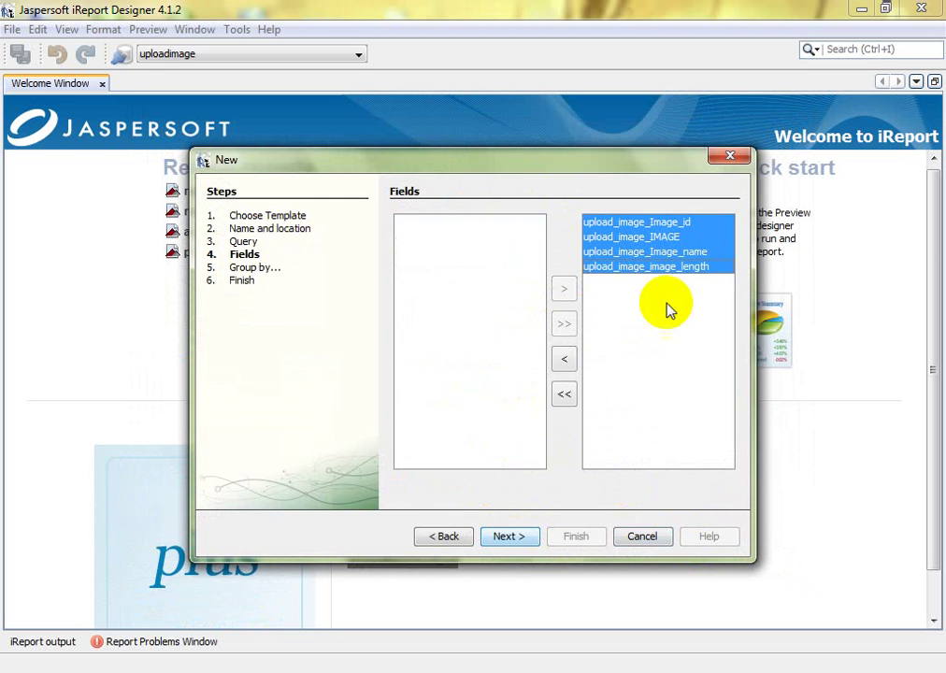
{"action": "left_click", "coordinate": [508, 535]}
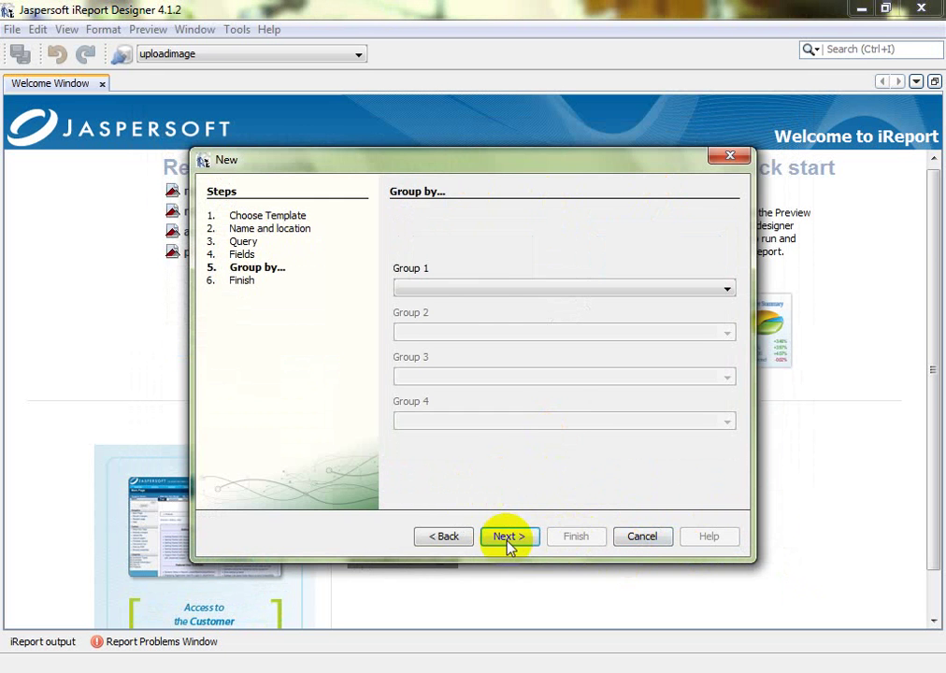
{"action": "left_click", "coordinate": [506, 540]}
{"action": "left_click", "coordinate": [574, 535]}
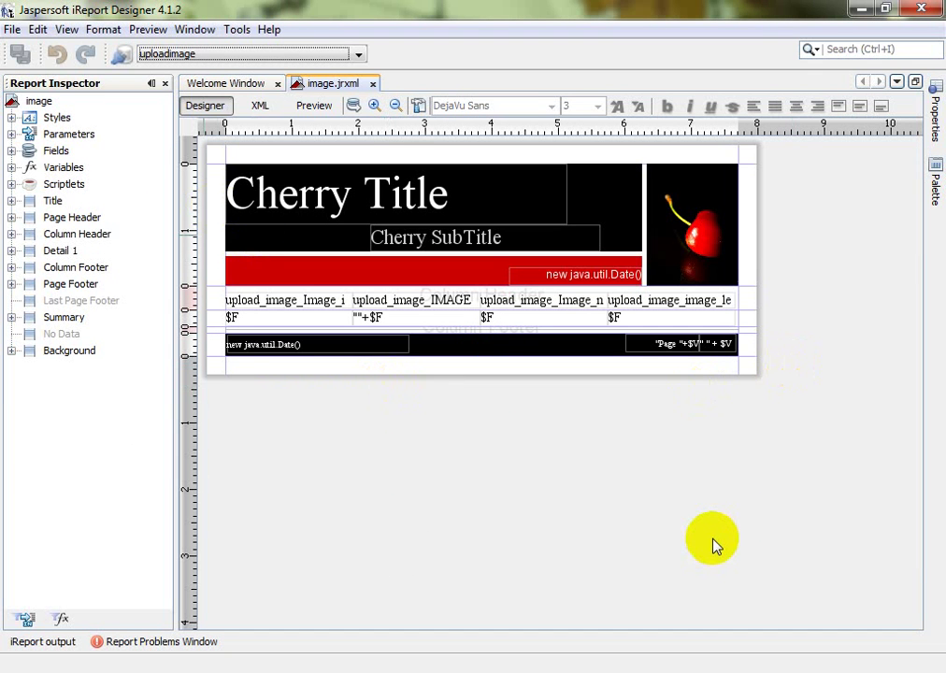
Step: Check the IMAGE column in MySQL Query Browser, return to iReport Designer, and expand the new report's Fields
{"action": "left_click", "coordinate": [524, 671]}
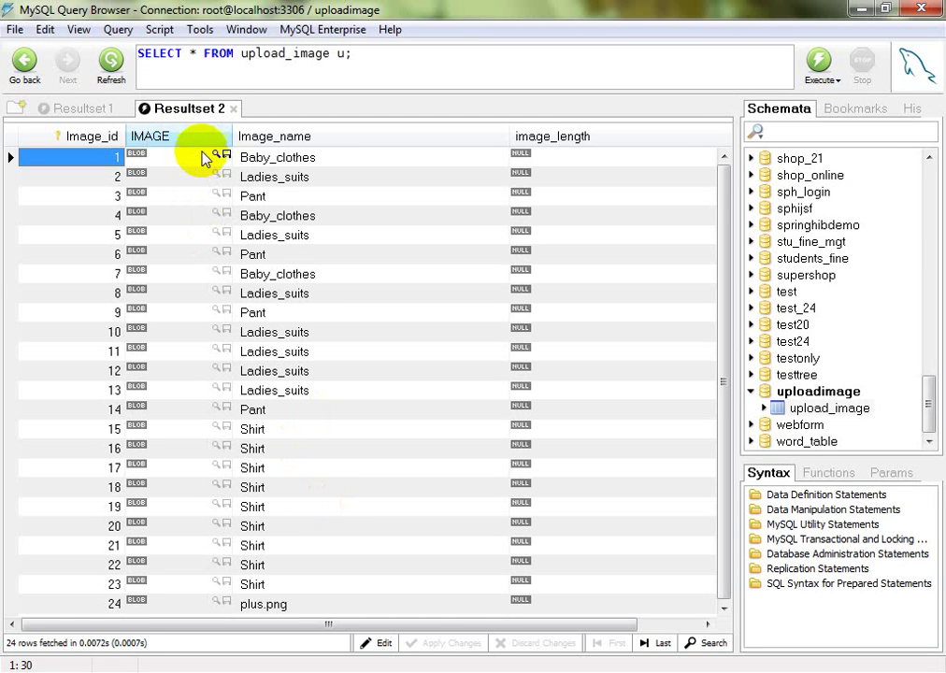
{"action": "left_click", "coordinate": [854, 9]}
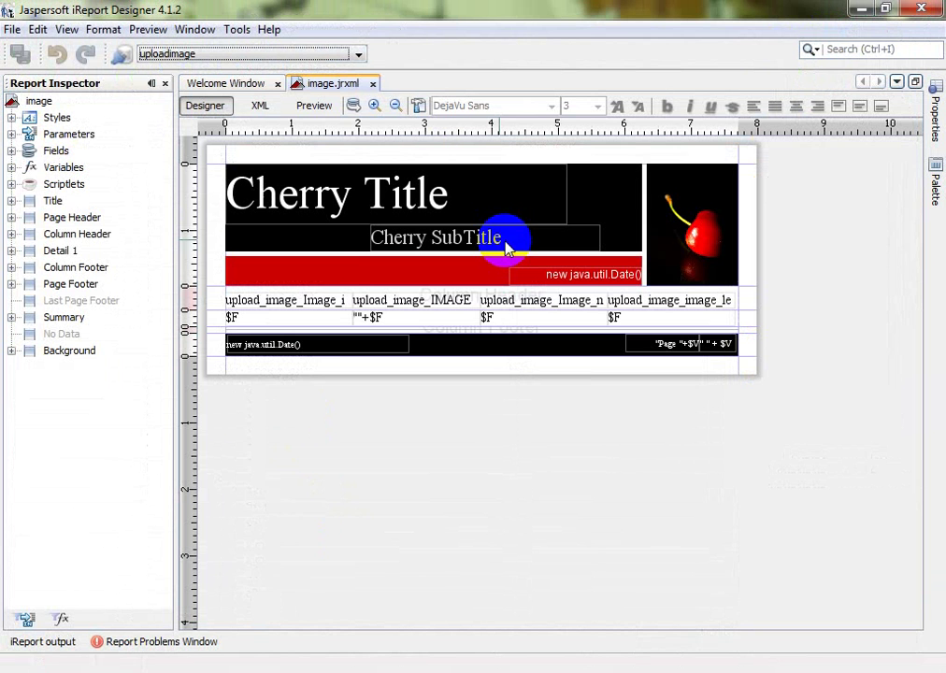
{"action": "left_click", "coordinate": [11, 151]}
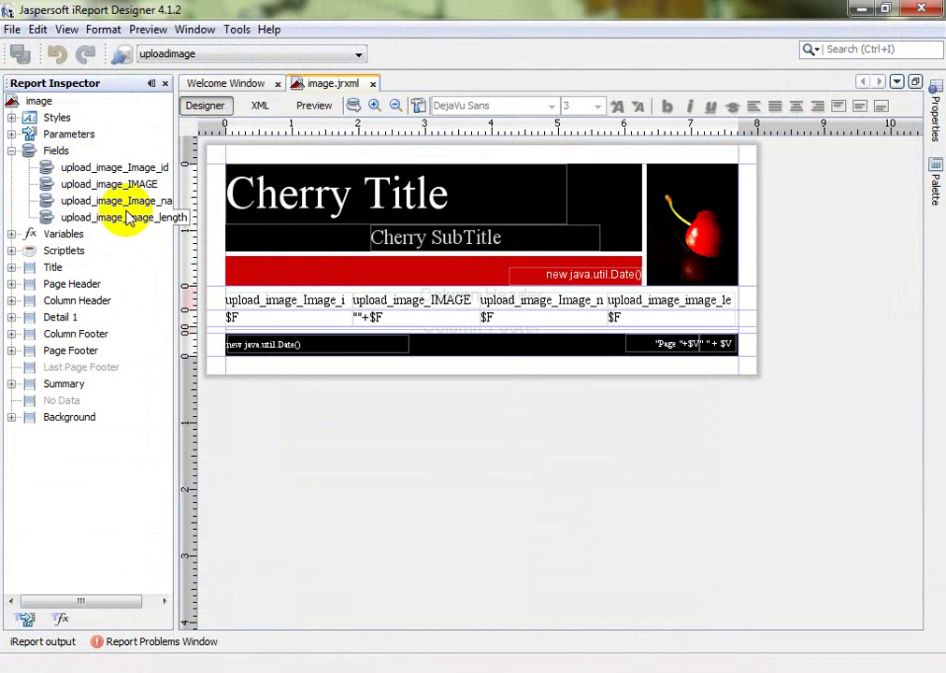
Step: Examine the text field expressions of the Image_id and IMAGE fields in the Detail 1 band without changing them
{"action": "left_click_drag", "start_coordinate": [114, 168], "coordinate": [269, 318]}
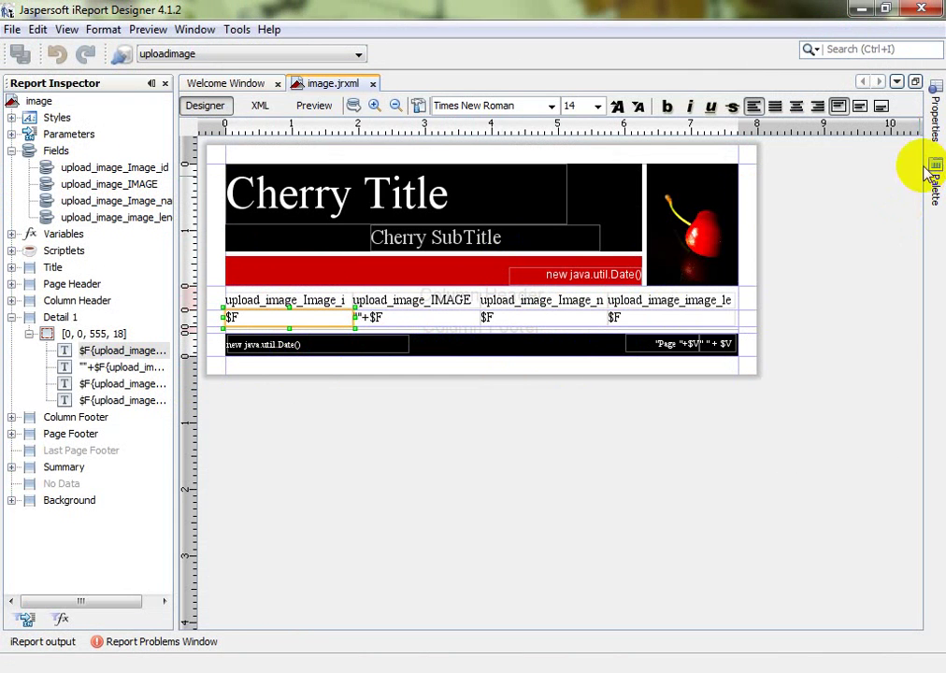
{"action": "left_click", "coordinate": [934, 120]}
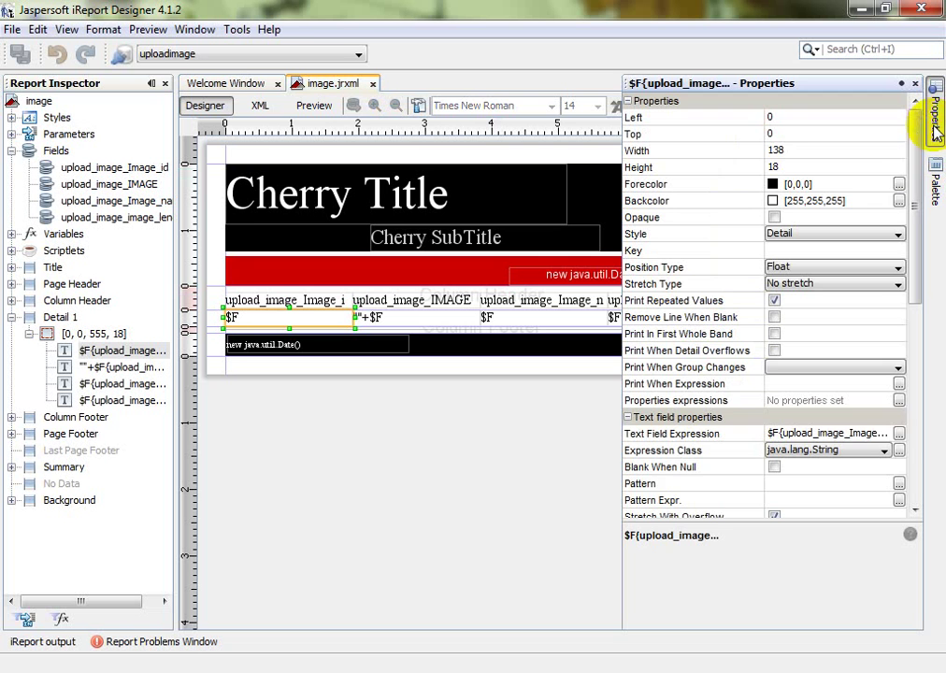
{"action": "left_click", "coordinate": [898, 434]}
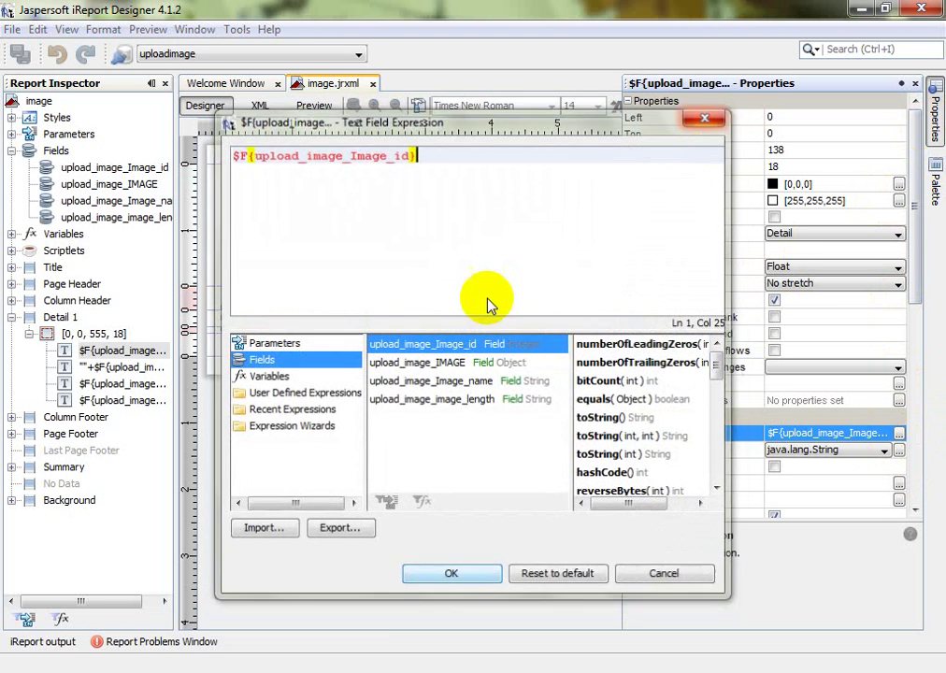
{"action": "key", "text": "Escape"}
{"action": "left_click", "coordinate": [407, 322]}
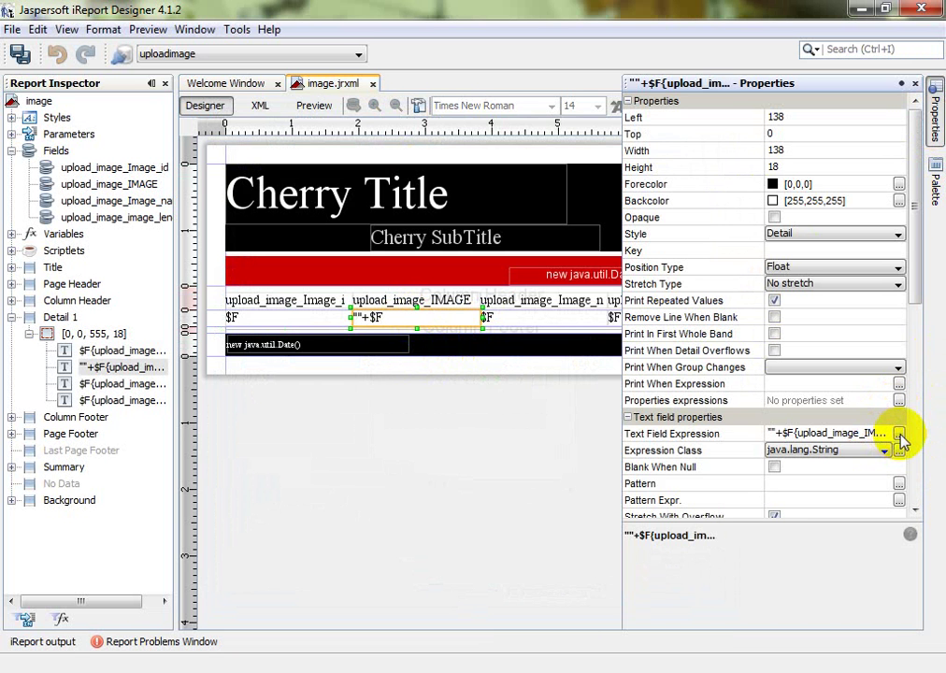
{"action": "left_click", "coordinate": [898, 435]}
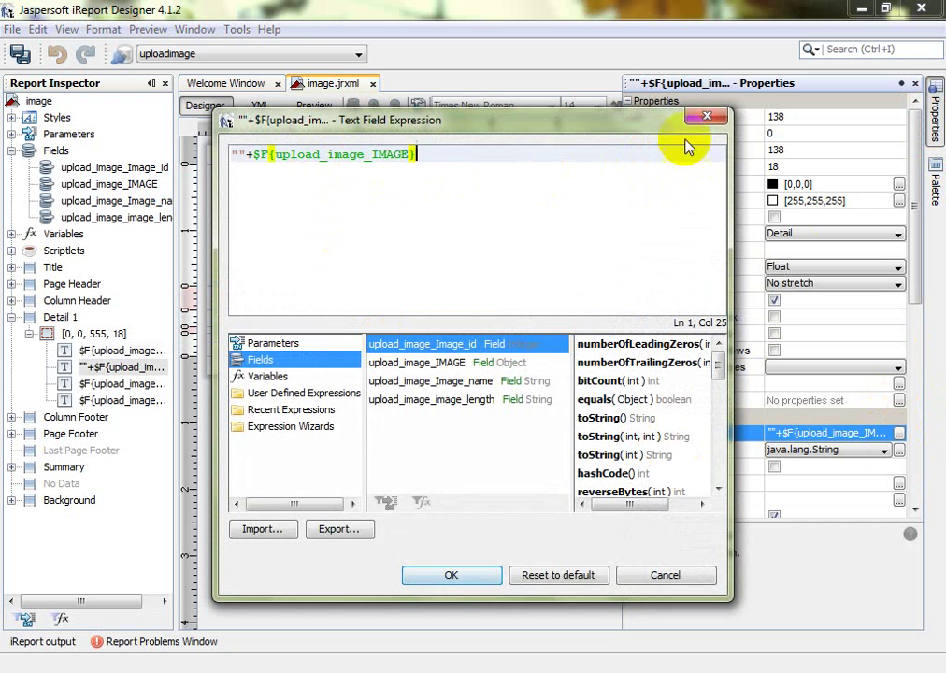
{"action": "left_click", "coordinate": [705, 119]}
{"action": "left_click", "coordinate": [473, 401]}
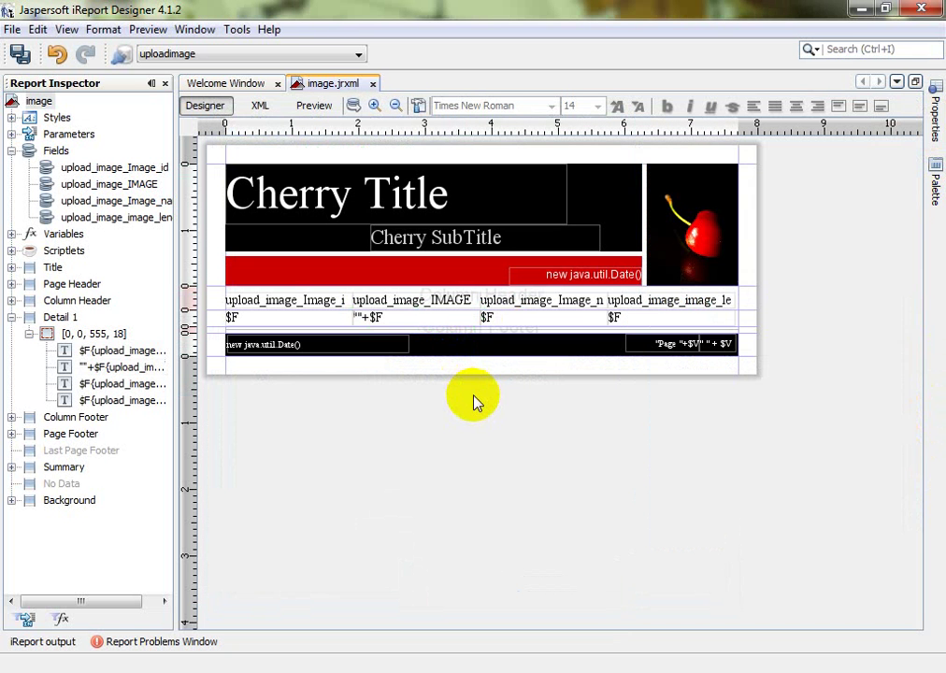
Step: Increase the height of the Detail 1 band and delete its upload_image_IMAGE text field
{"action": "left_click", "coordinate": [393, 319]}
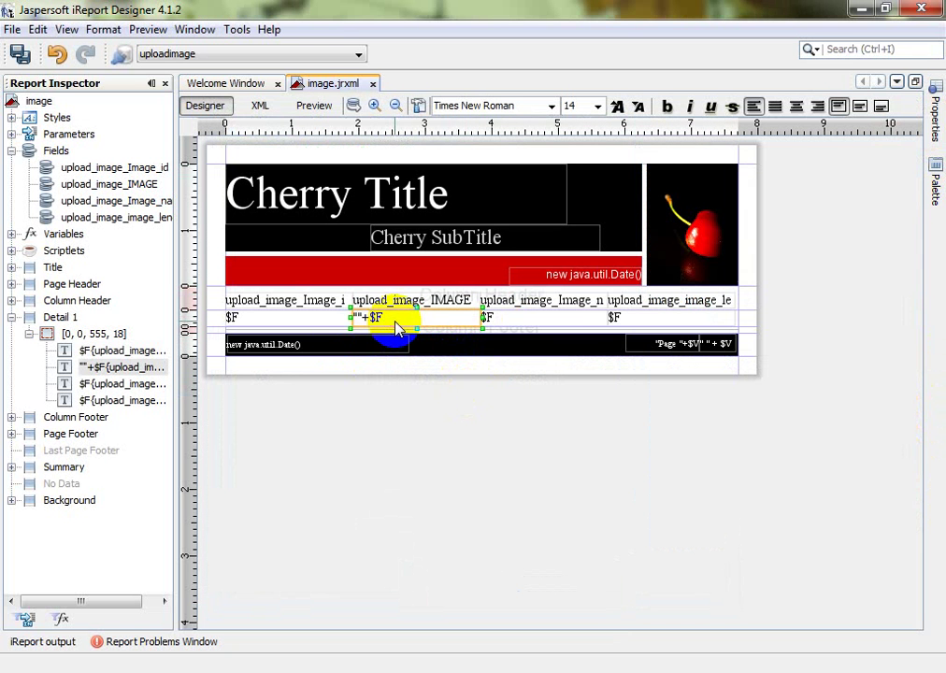
{"action": "left_click_drag", "start_coordinate": [195, 329], "coordinate": [210, 369]}
{"action": "left_click", "coordinate": [400, 325]}
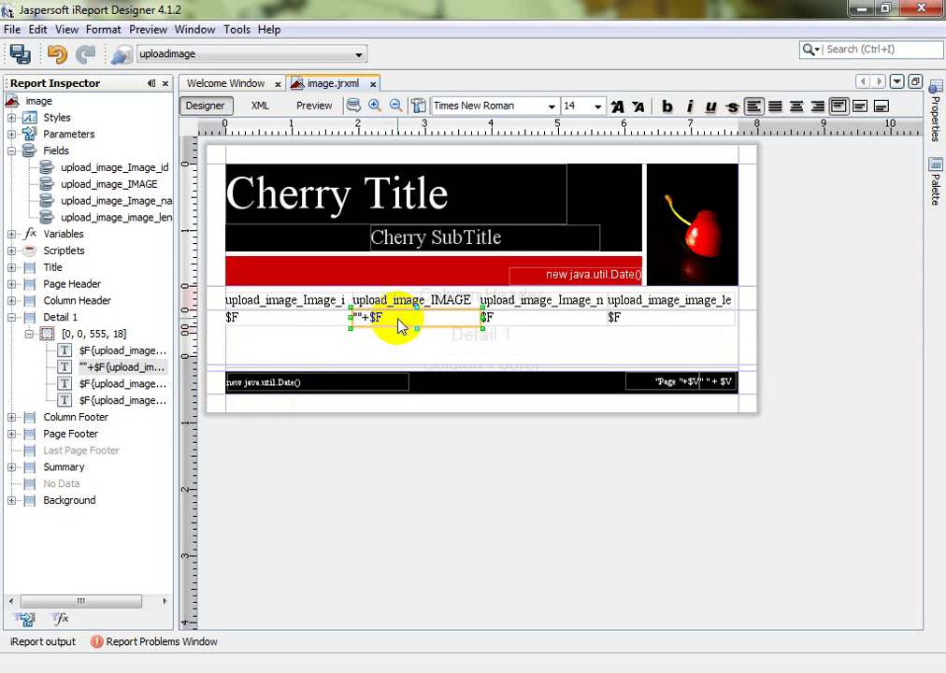
{"action": "key", "text": "Delete"}
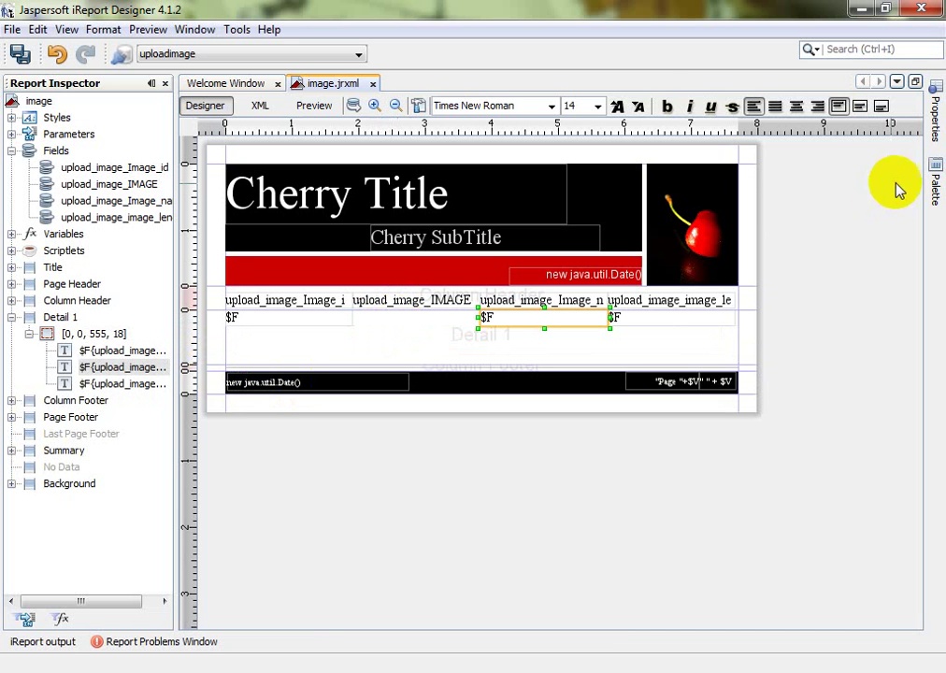
Step: Place an Image element without a file in Detail 1 below the upload_image_IMAGE heading, widened to the column at about 138 by 50
{"action": "left_click", "coordinate": [935, 187]}
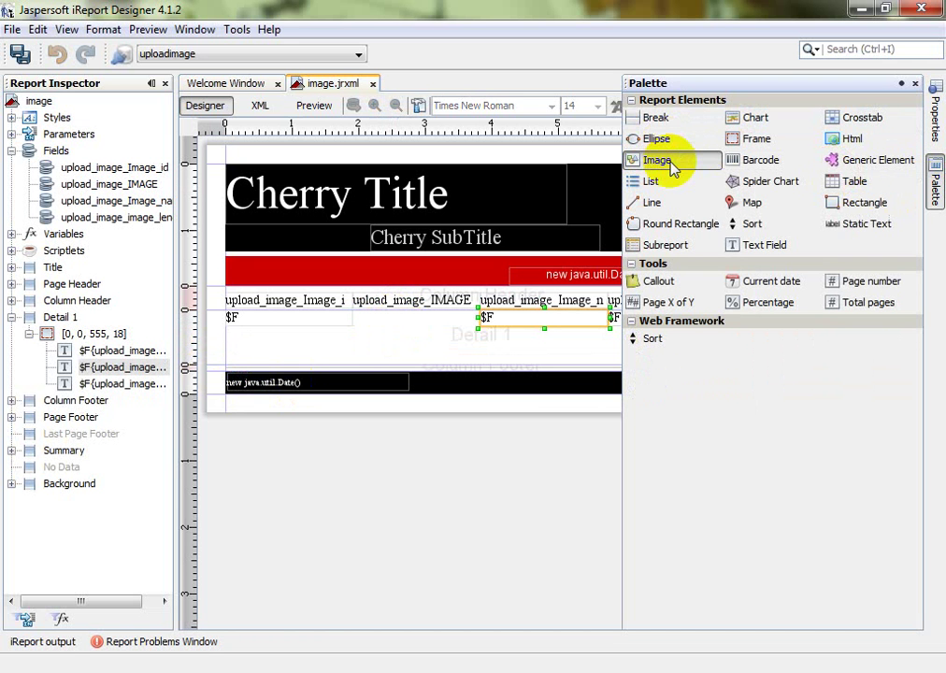
{"action": "left_click_drag", "start_coordinate": [670, 163], "coordinate": [430, 361]}
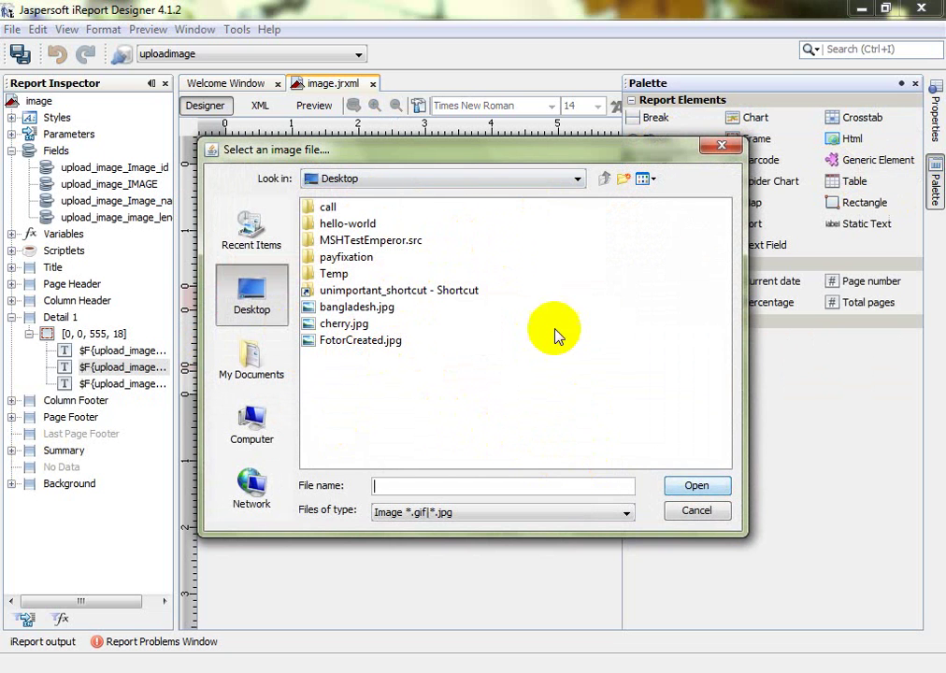
{"action": "left_click", "coordinate": [698, 511]}
{"action": "left_click_drag", "start_coordinate": [391, 339], "coordinate": [369, 337]}
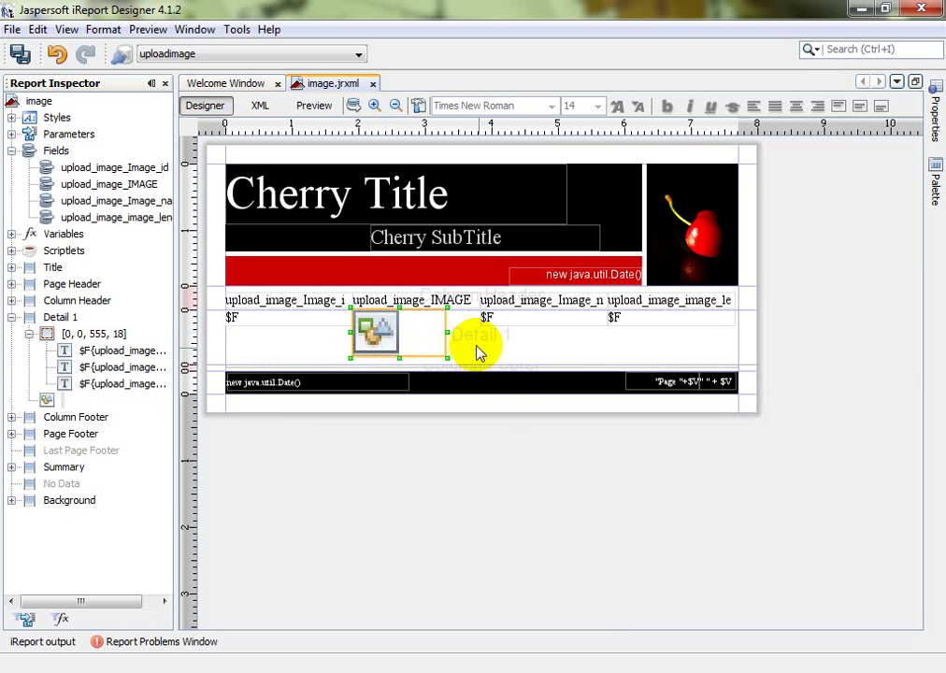
{"action": "left_click_drag", "start_coordinate": [448, 332], "coordinate": [475, 332]}
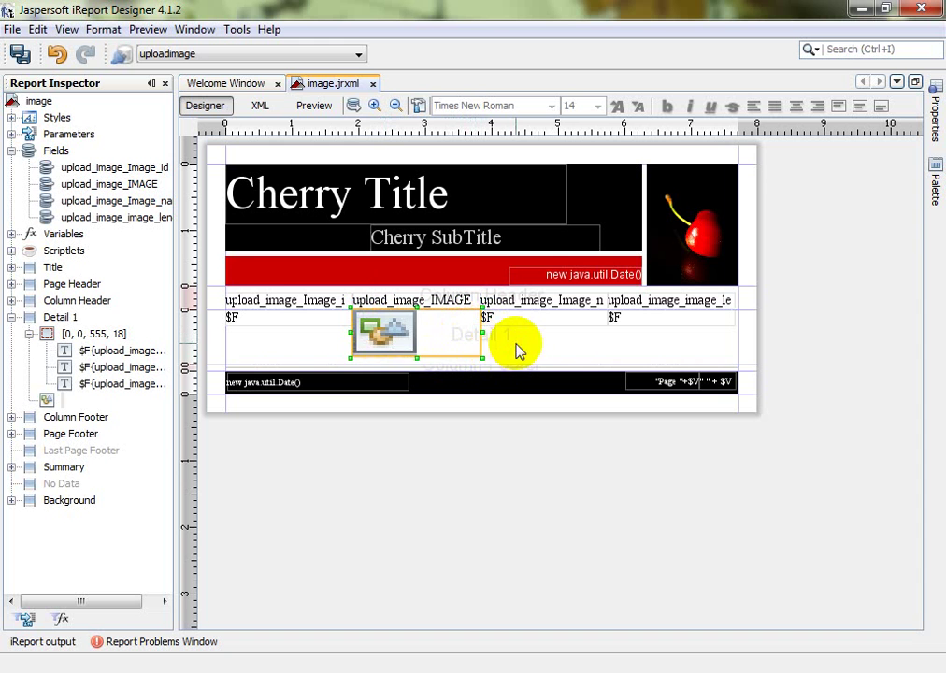
{"action": "left_click", "coordinate": [515, 345]}
{"action": "left_click", "coordinate": [424, 343]}
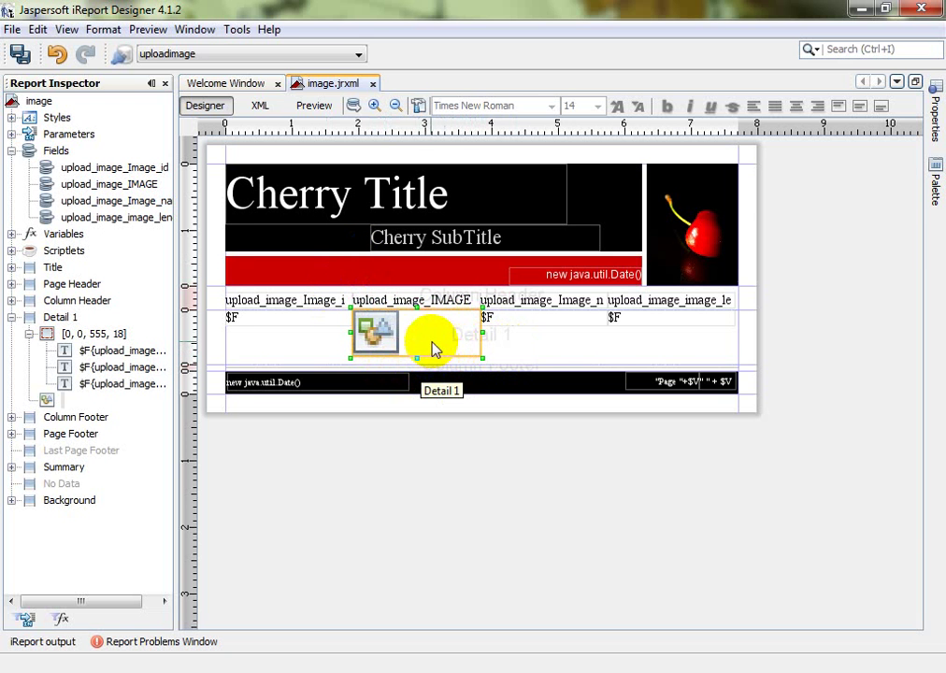
Step: Set the new image element's Image Expression to $F{upload_image_IMAGE}
{"action": "left_click", "coordinate": [933, 126]}
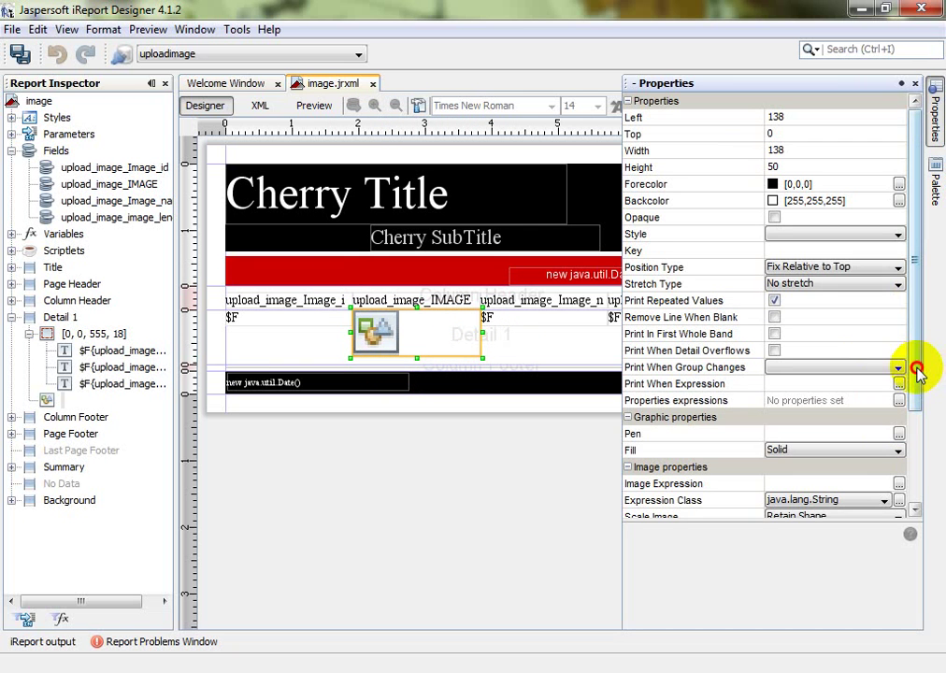
{"action": "left_click_drag", "start_coordinate": [916, 371], "coordinate": [916, 460]}
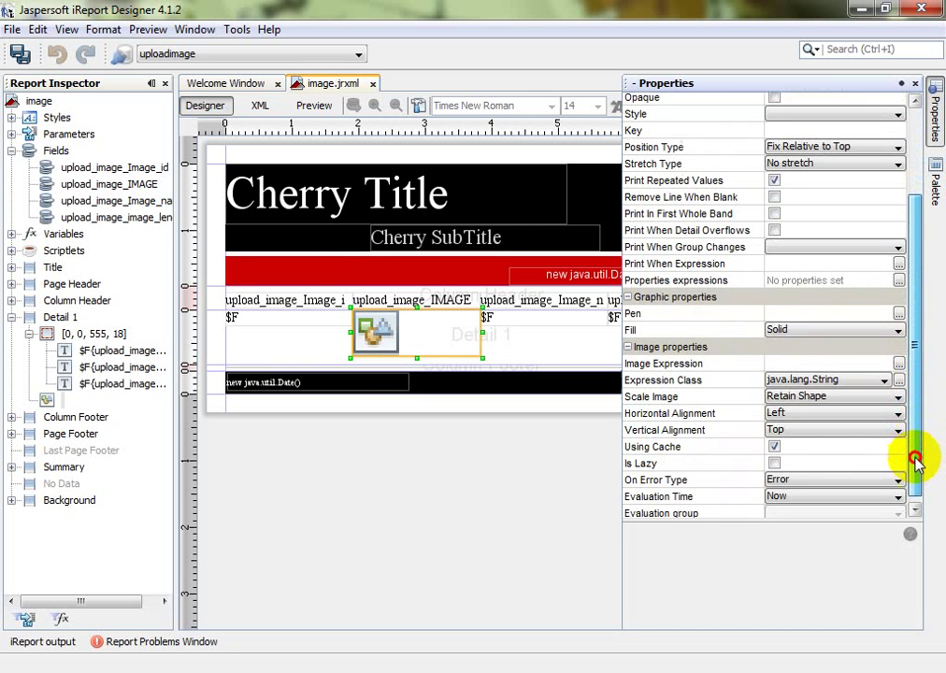
{"action": "left_click", "coordinate": [776, 359]}
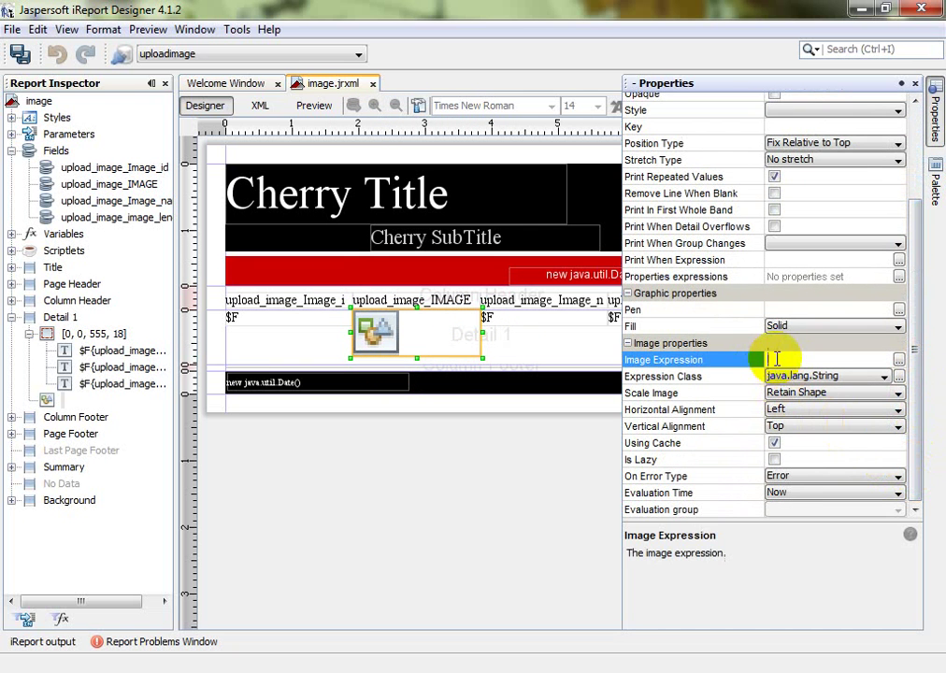
{"action": "left_click", "coordinate": [896, 361]}
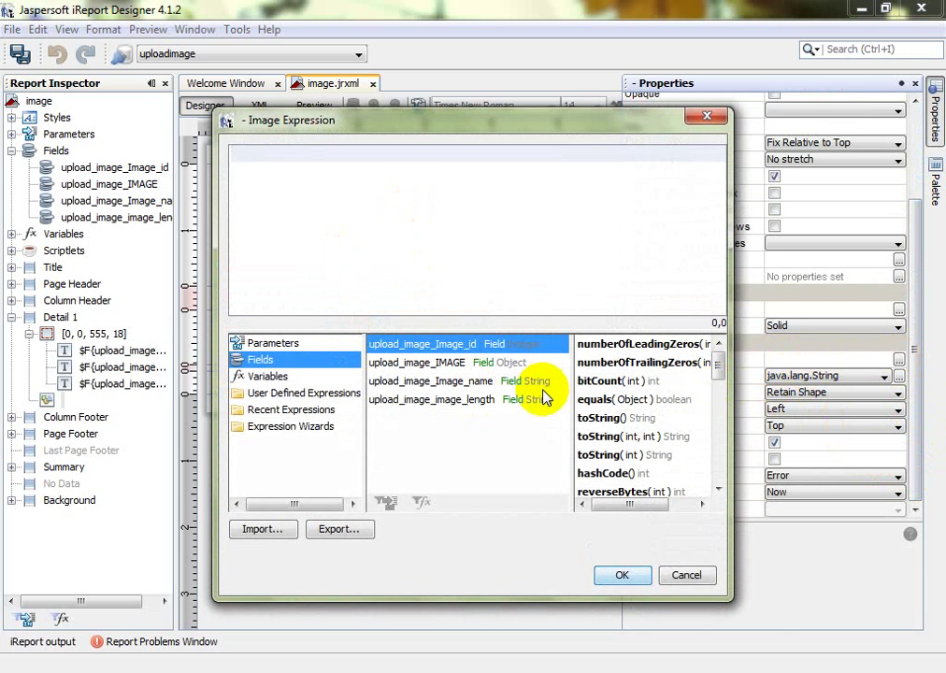
{"action": "left_click", "coordinate": [445, 362]}
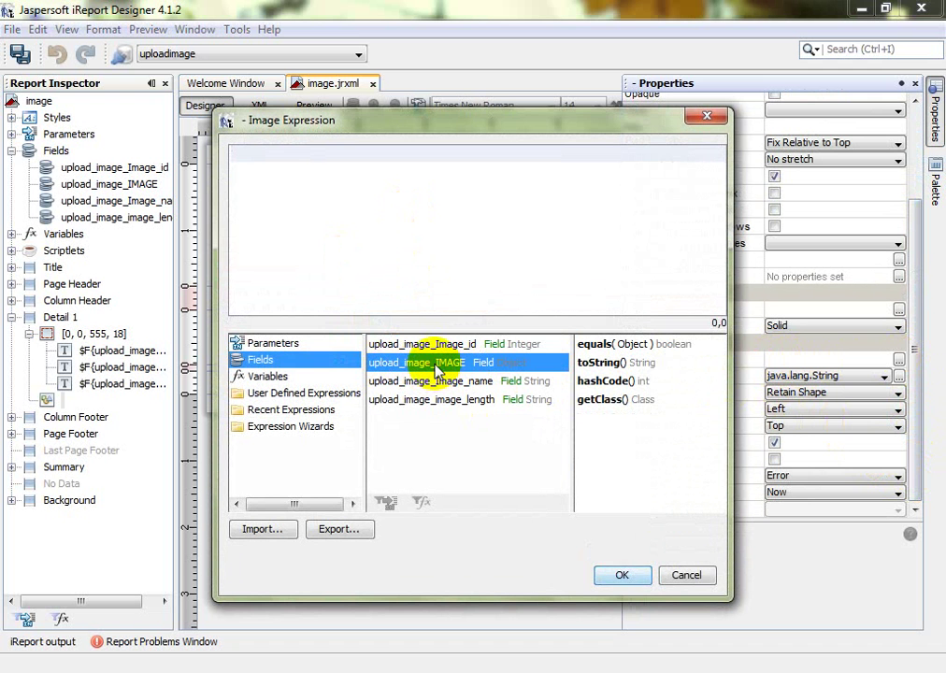
{"action": "double_click", "coordinate": [404, 363]}
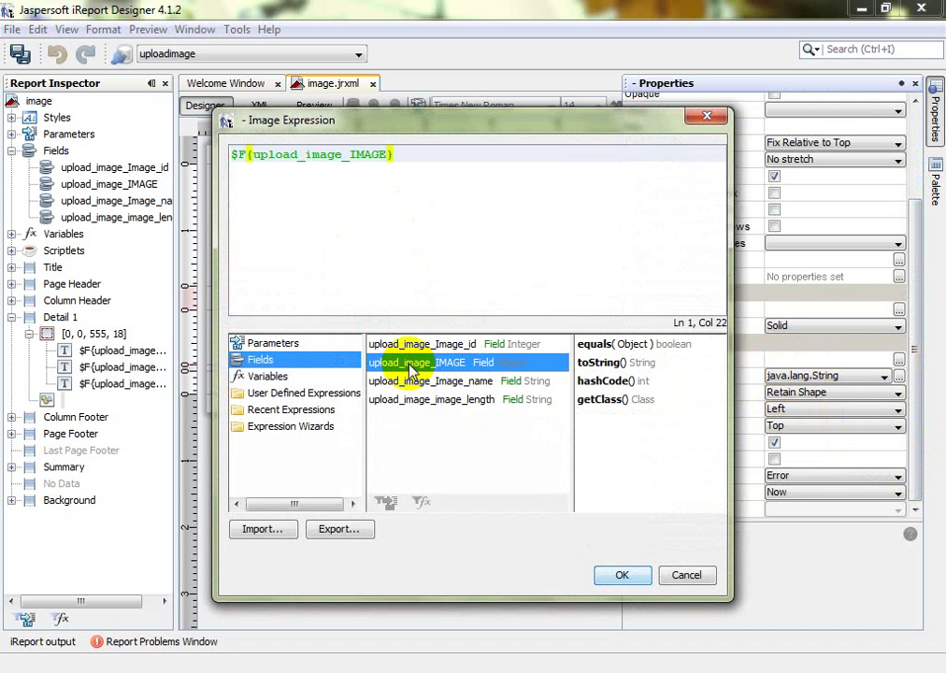
{"action": "left_click", "coordinate": [615, 572]}
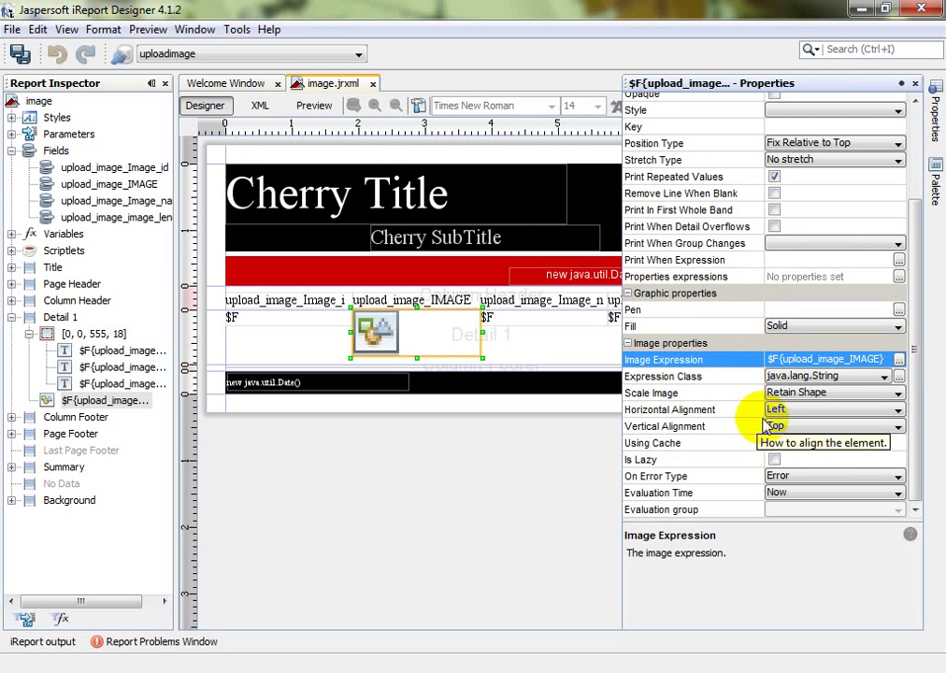
Step: Set the image element's Expression Class to java.io.InputStream and preview the report
{"action": "left_click", "coordinate": [885, 378]}
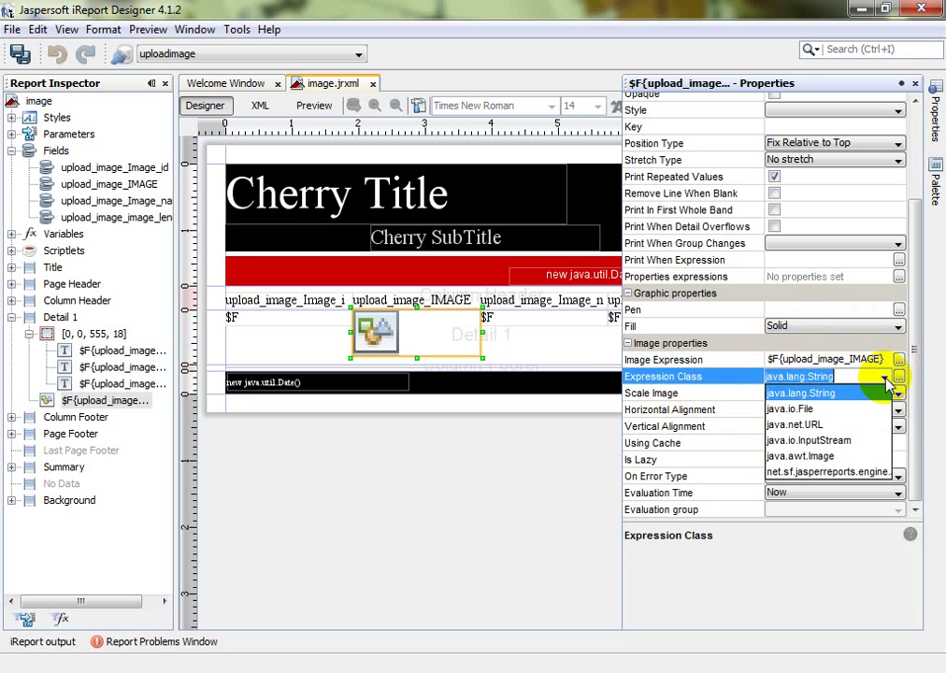
{"action": "left_click", "coordinate": [865, 449]}
{"action": "left_click", "coordinate": [555, 463]}
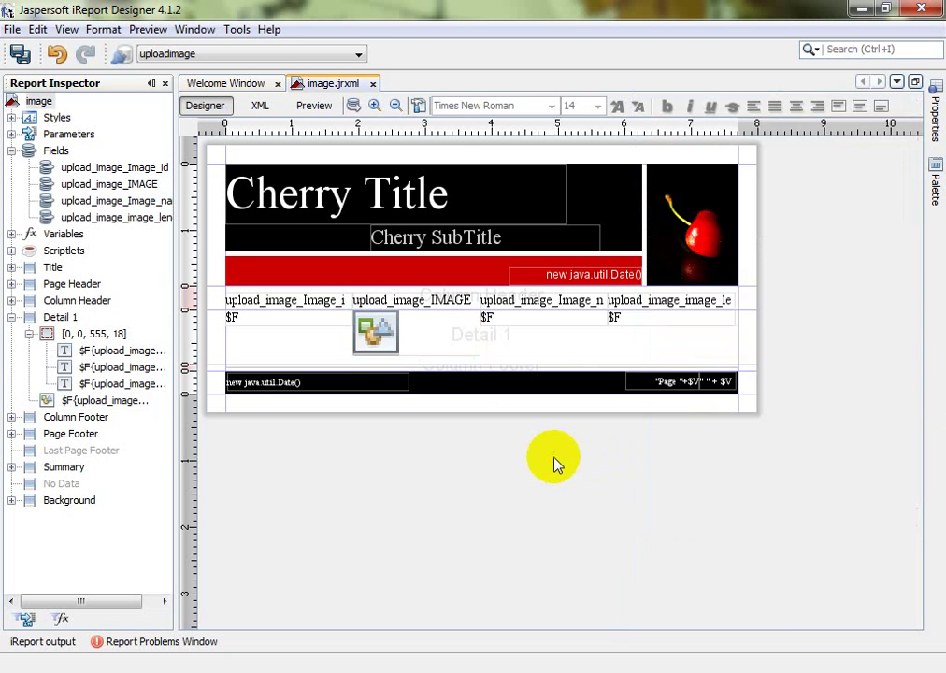
{"action": "left_click", "coordinate": [447, 347]}
{"action": "left_click", "coordinate": [518, 345]}
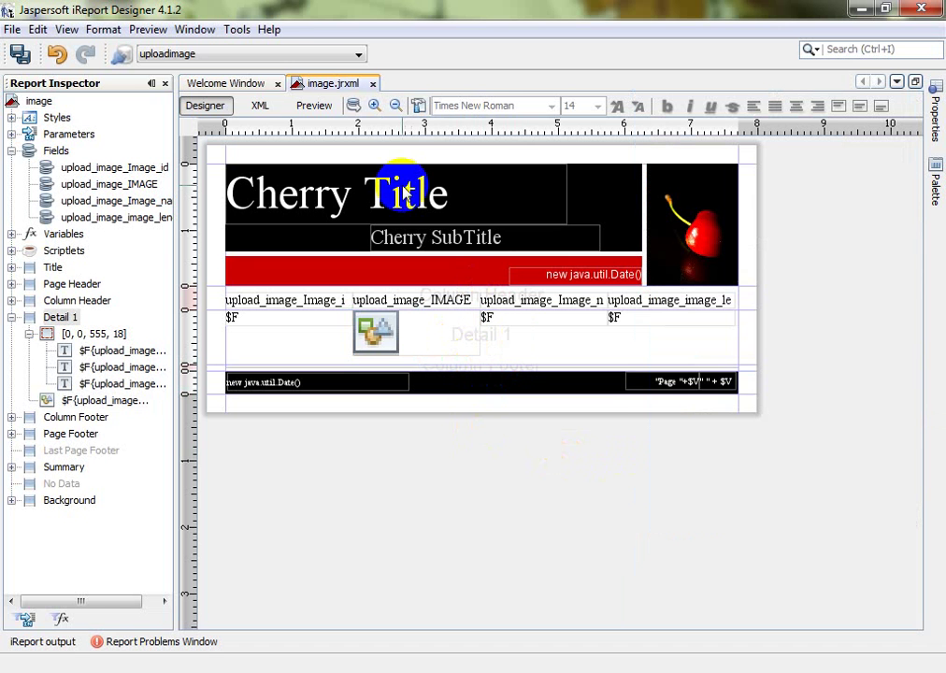
{"action": "left_click", "coordinate": [314, 105]}
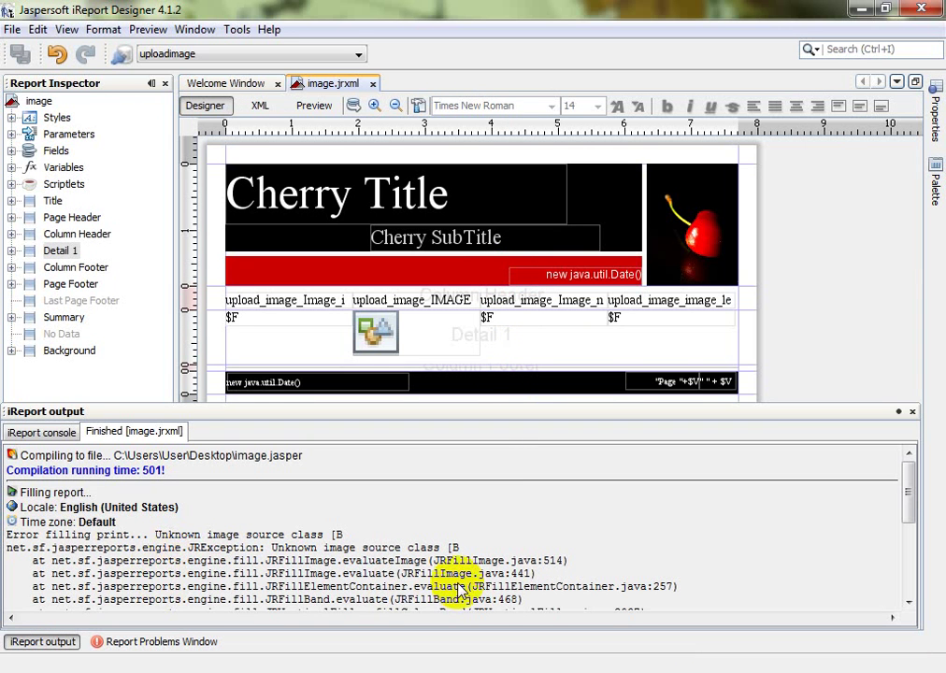
Step: Change the Field Class of the upload_image_IMAGE report field to java.io.InputStream
{"action": "left_click", "coordinate": [796, 363]}
{"action": "left_click", "coordinate": [436, 347]}
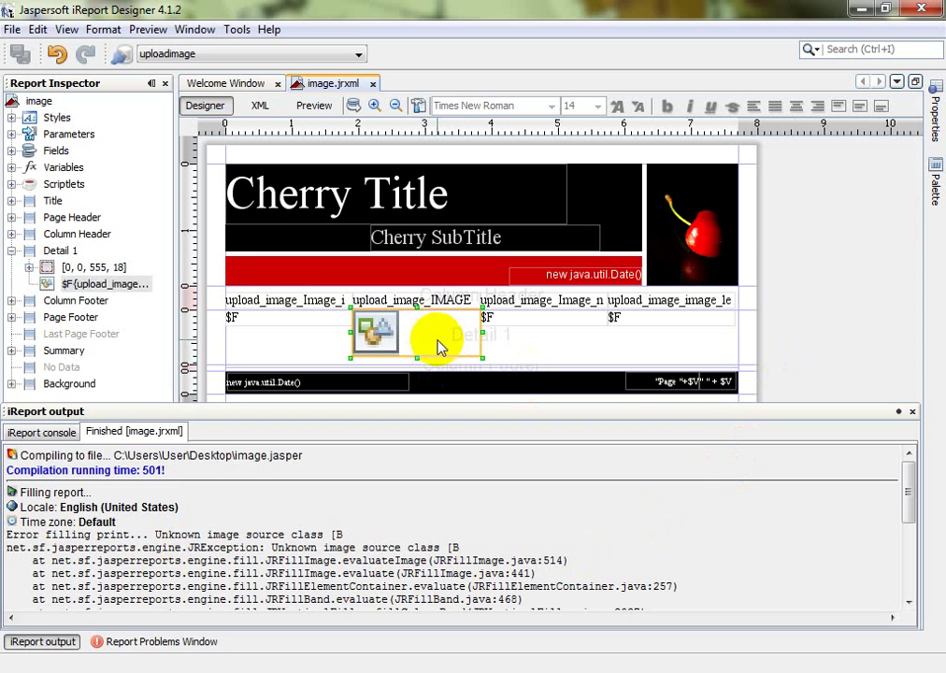
{"action": "left_click", "coordinate": [837, 259]}
{"action": "left_click", "coordinate": [12, 152]}
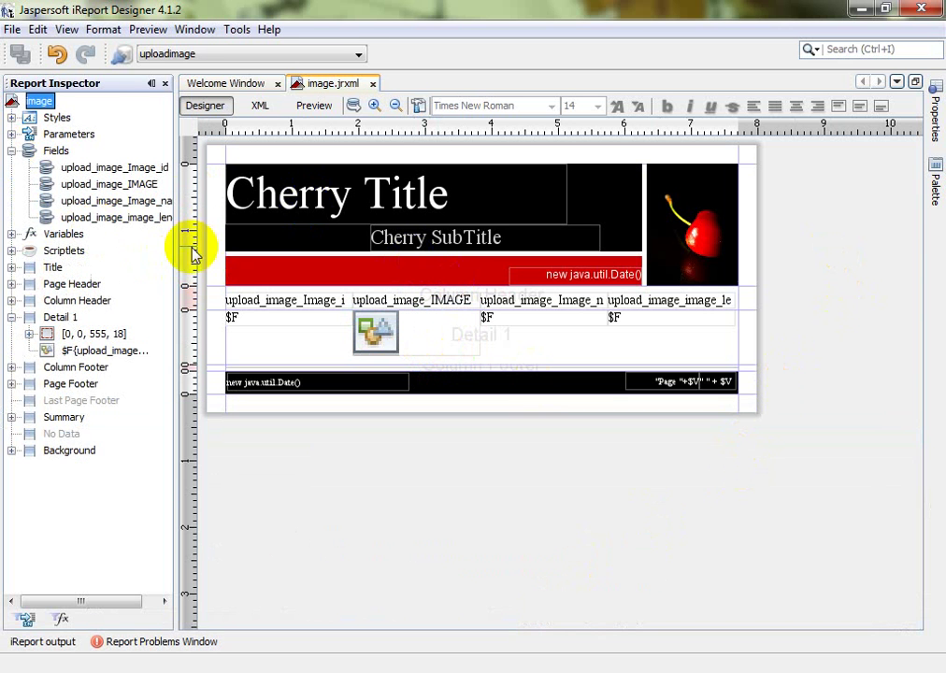
{"action": "left_click", "coordinate": [122, 186]}
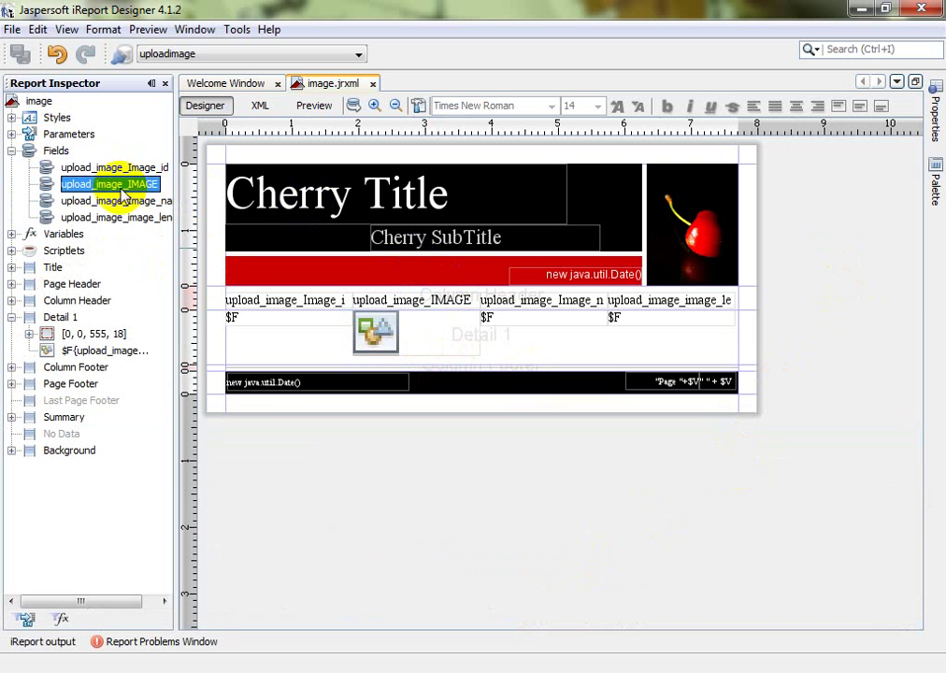
{"action": "left_click", "coordinate": [935, 103]}
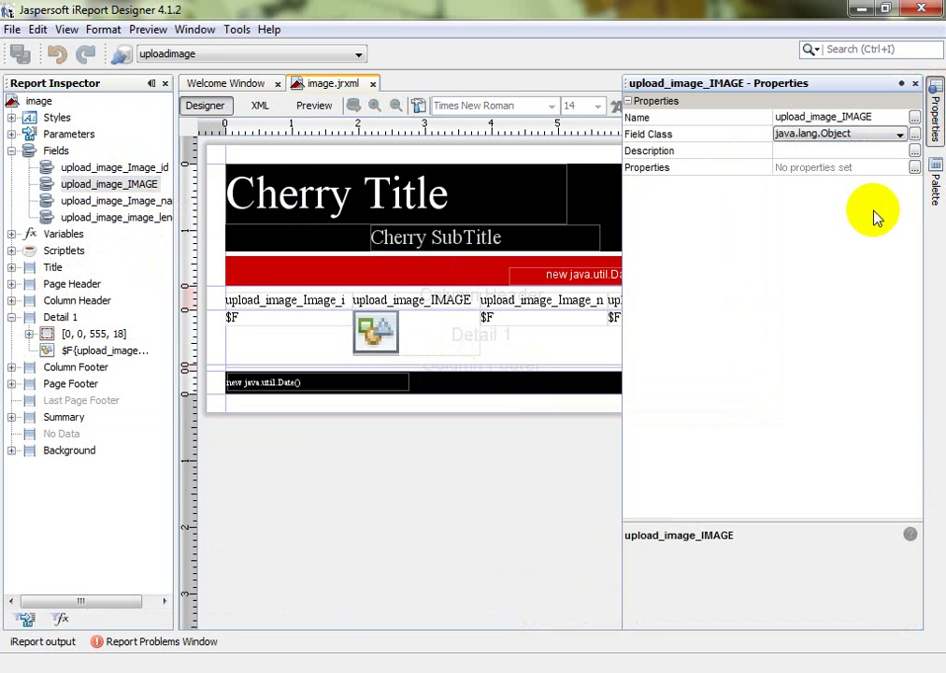
{"action": "left_click", "coordinate": [899, 138]}
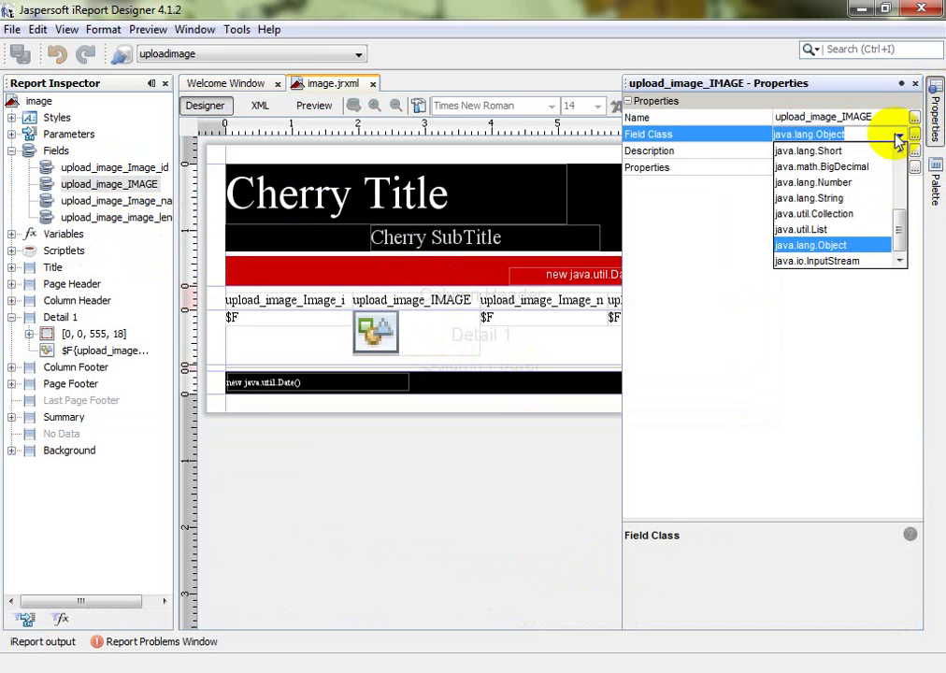
{"action": "left_click", "coordinate": [868, 263]}
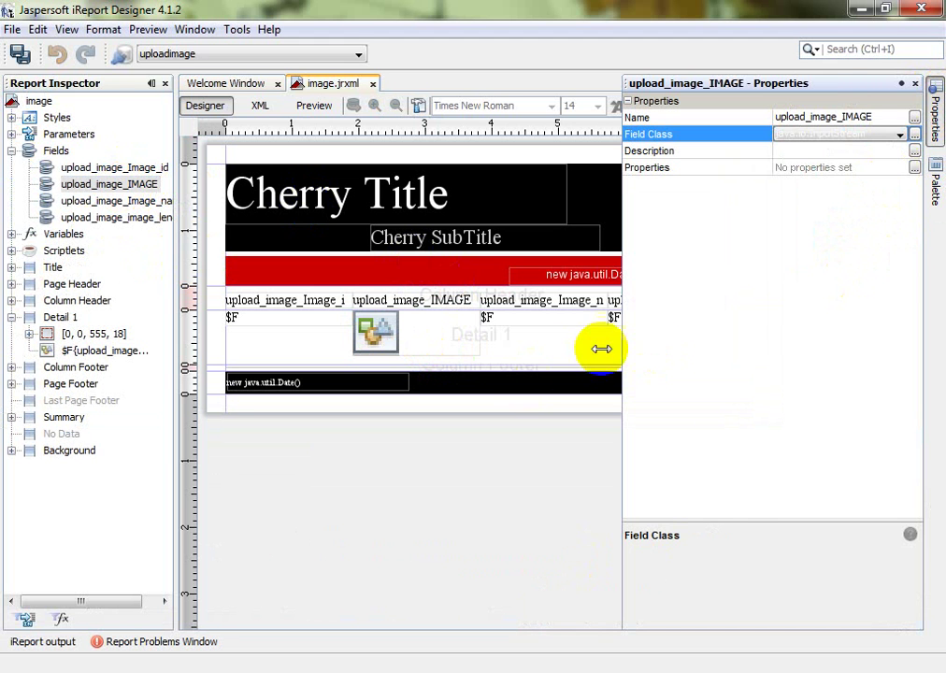
{"action": "left_click", "coordinate": [555, 347]}
Step: Preview the report, check the pictures in the rows of its first page, and return to the design view
{"action": "left_click", "coordinate": [315, 107]}
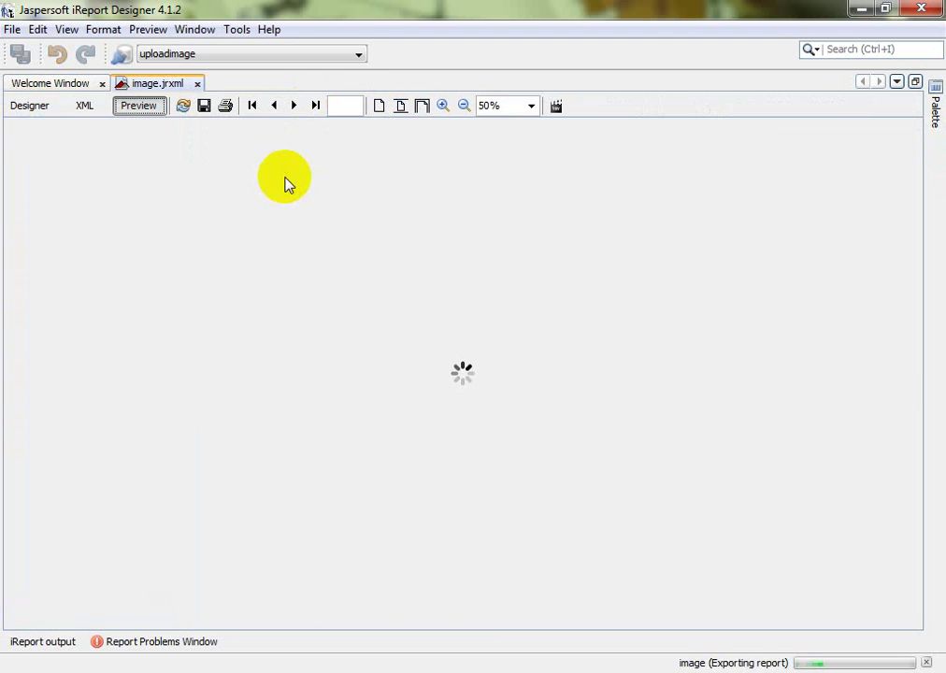
{"action": "scroll", "coordinate": [519, 304], "scroll_direction": "down", "scroll_amount": 3}
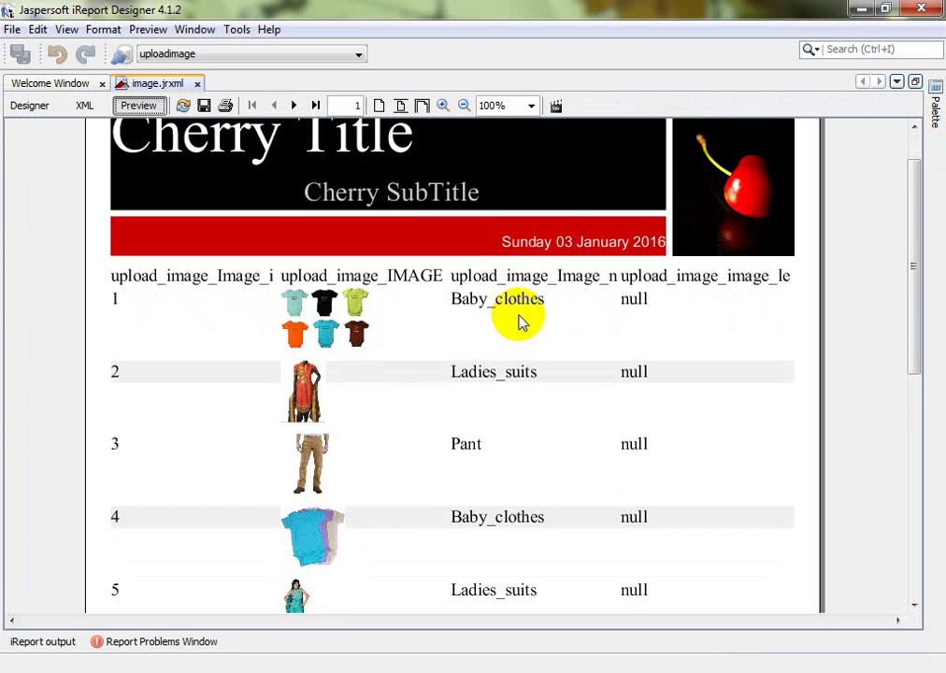
{"action": "scroll", "coordinate": [463, 332], "scroll_direction": "down", "scroll_amount": 5}
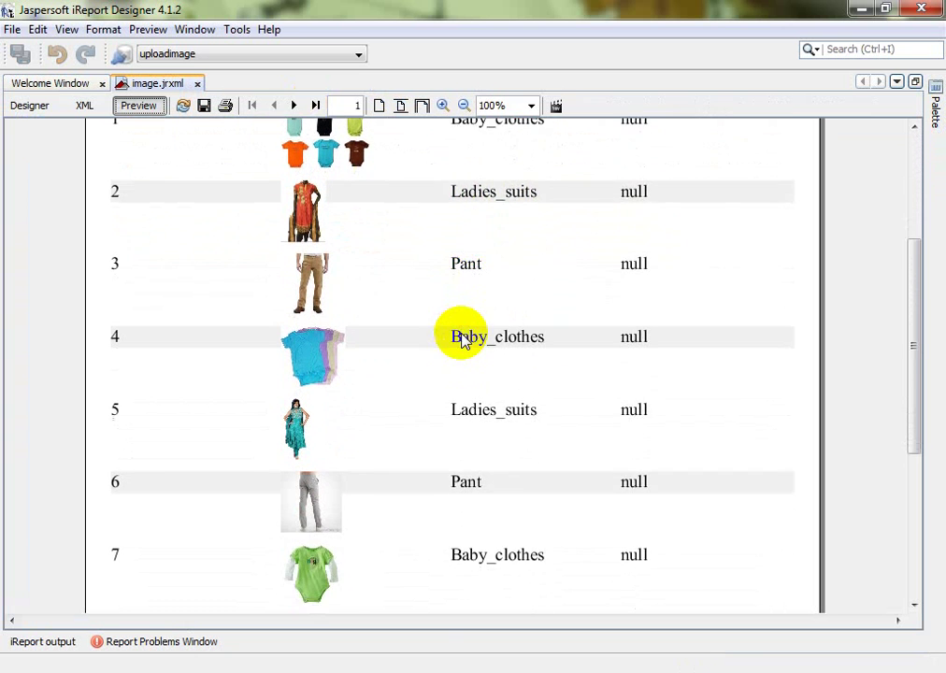
{"action": "scroll", "coordinate": [460, 346], "scroll_direction": "down", "scroll_amount": 7}
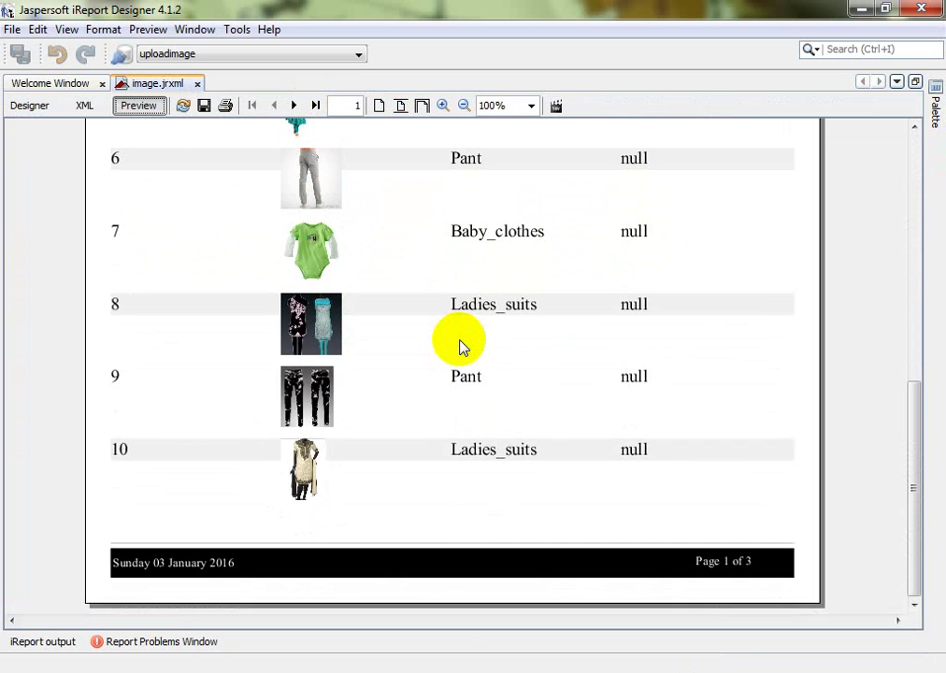
{"action": "scroll", "coordinate": [460, 346], "scroll_direction": "up", "scroll_amount": 2}
{"action": "scroll", "coordinate": [460, 346], "scroll_direction": "up", "scroll_amount": 9}
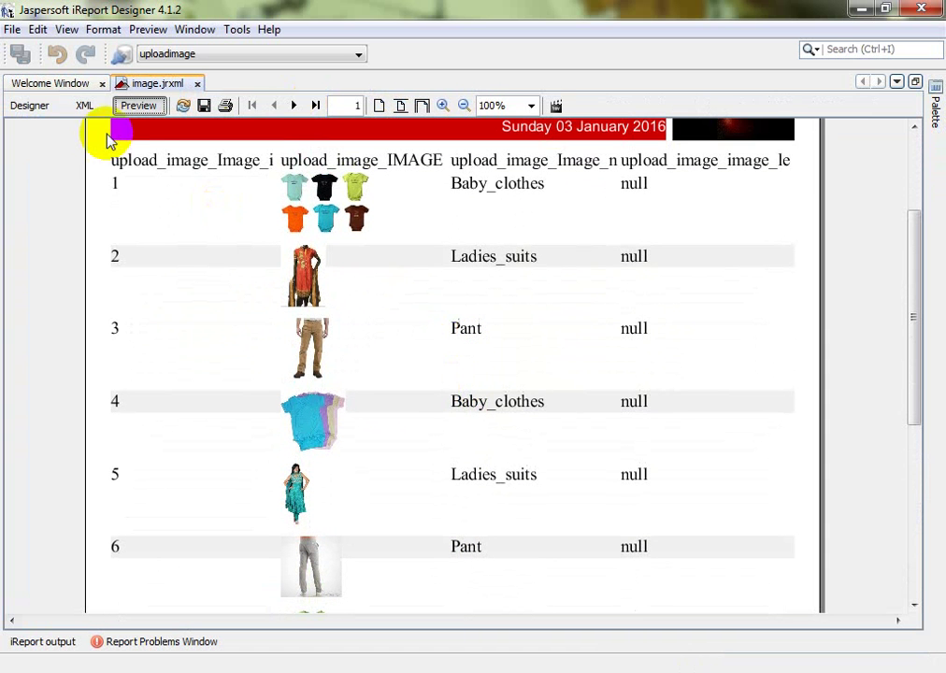
{"action": "left_click", "coordinate": [34, 109]}
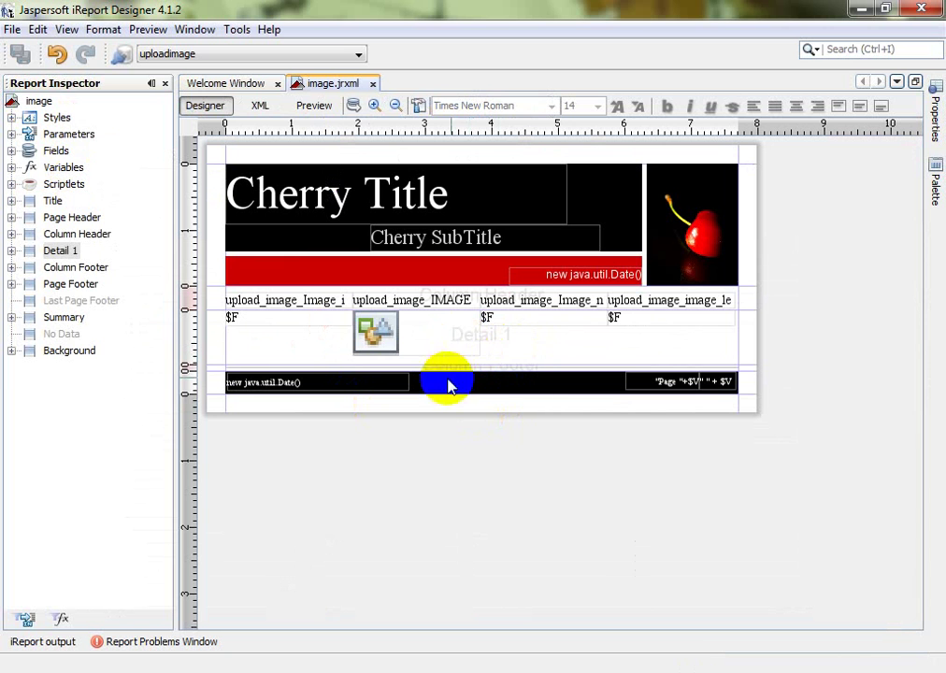
{"action": "left_click", "coordinate": [439, 349]}
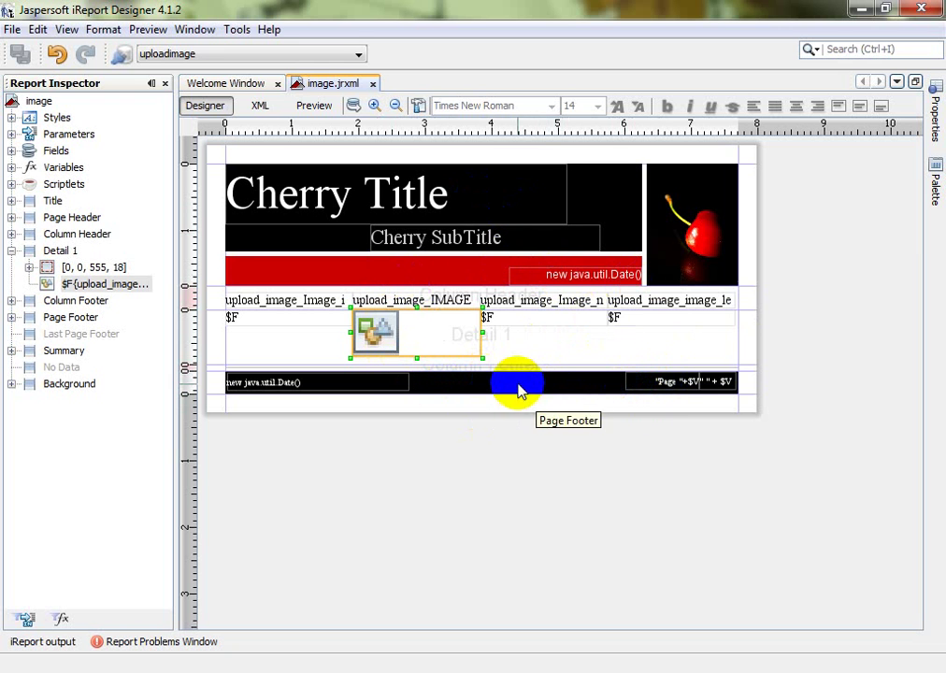
{"action": "left_click", "coordinate": [547, 347]}
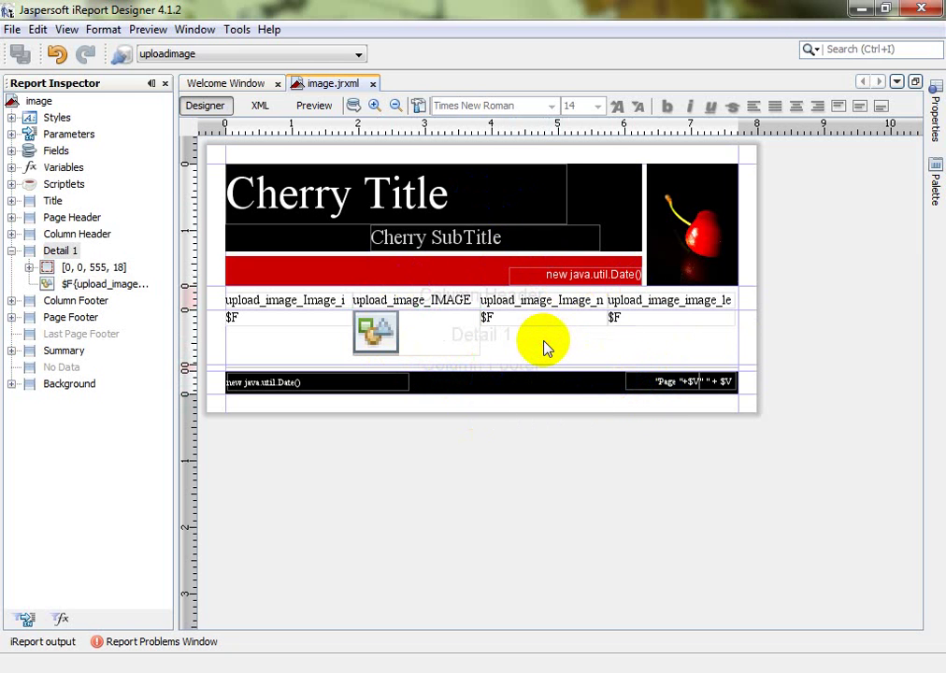